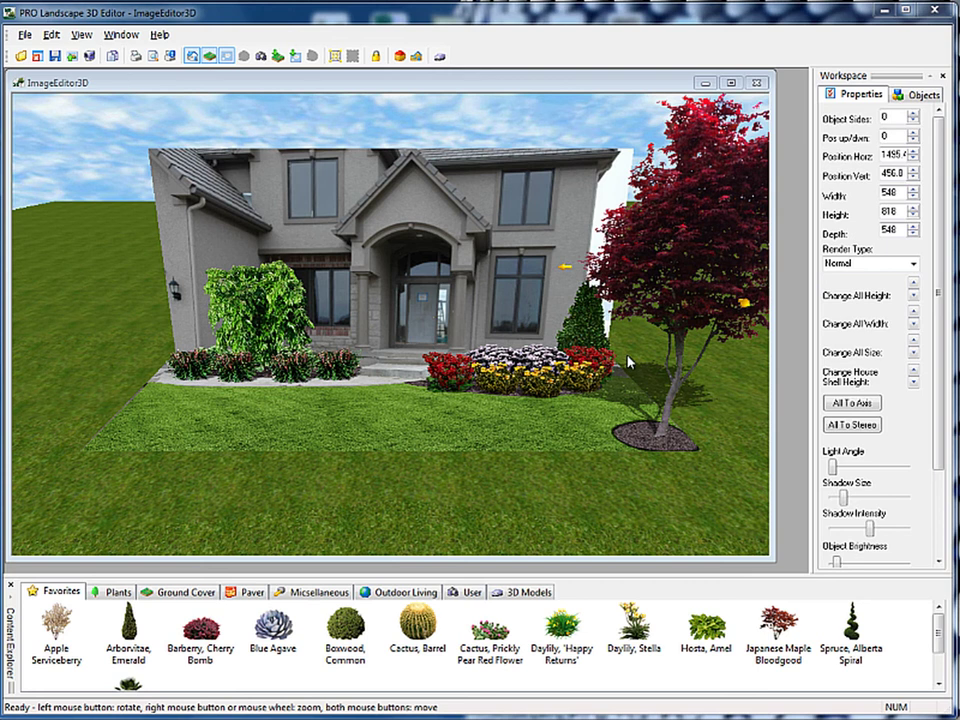
Move the red maple tree from its mulch bed to the background at the far right of the house
{"action": "left_click_drag", "start_coordinate": [683, 296], "coordinate": [722, 237]}
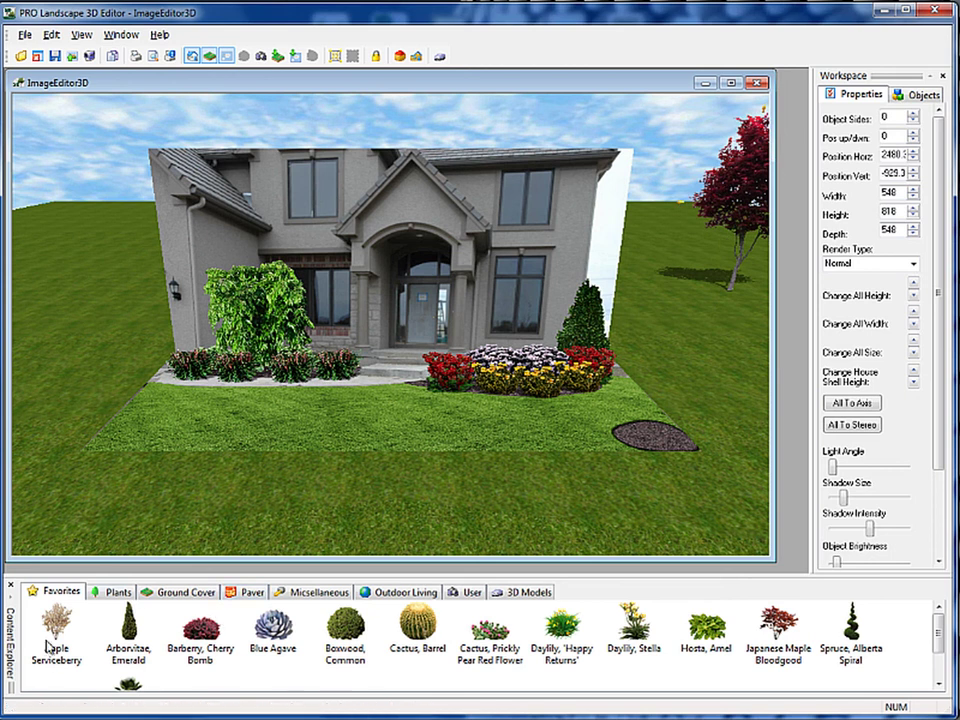
Place the Block Wall Pattern from the paver Wall Patterns collection on the lawn in front of the right flower bed
{"action": "left_click", "coordinate": [253, 591]}
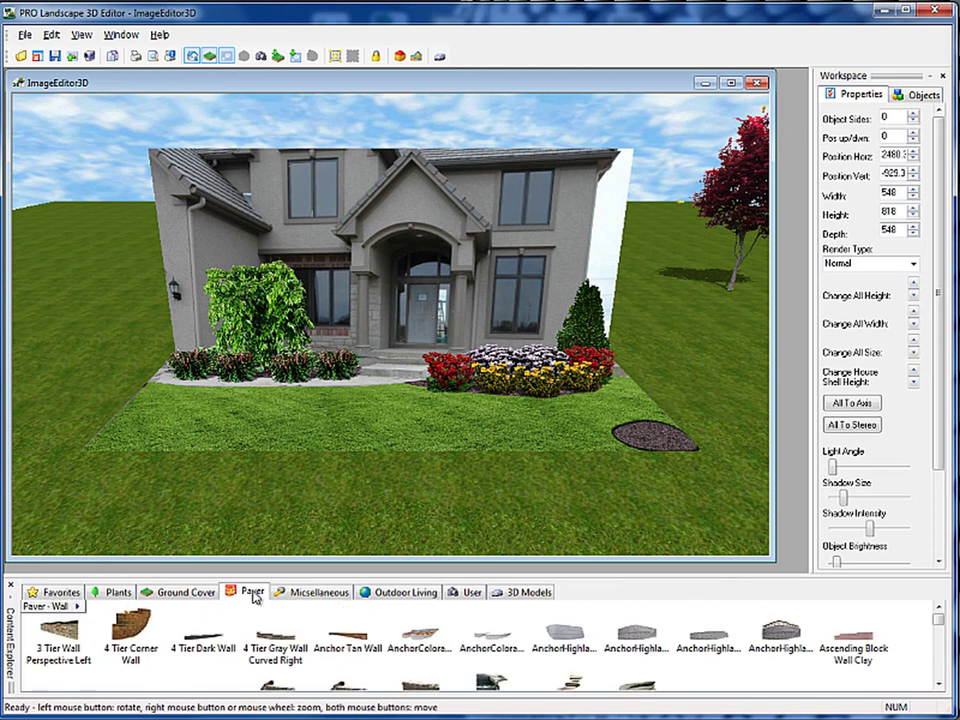
{"action": "left_click", "coordinate": [56, 608]}
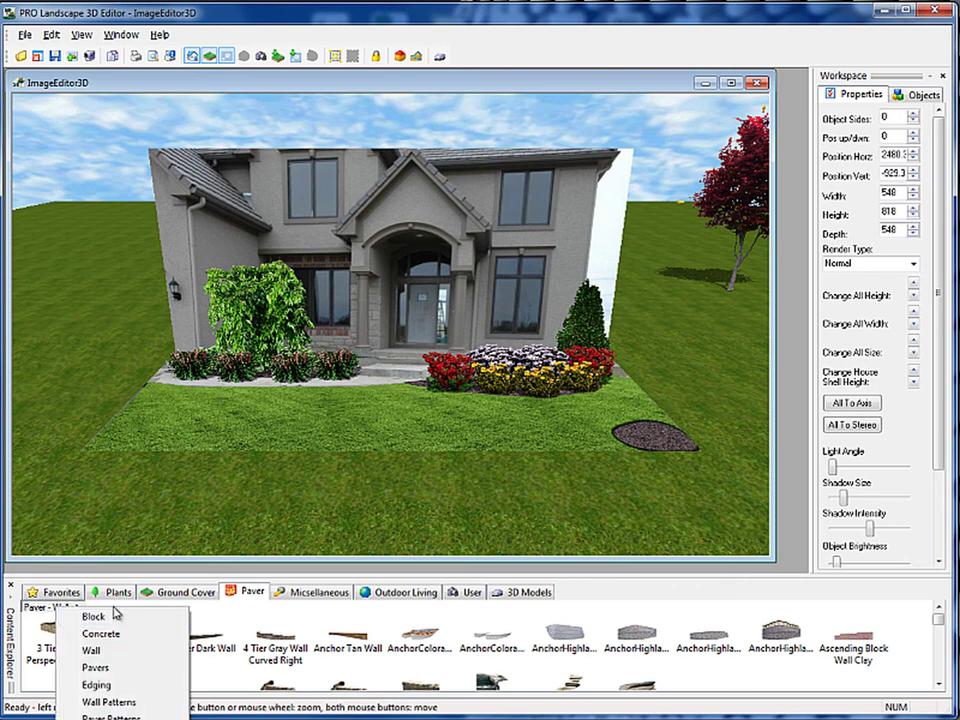
{"action": "left_click", "coordinate": [106, 702]}
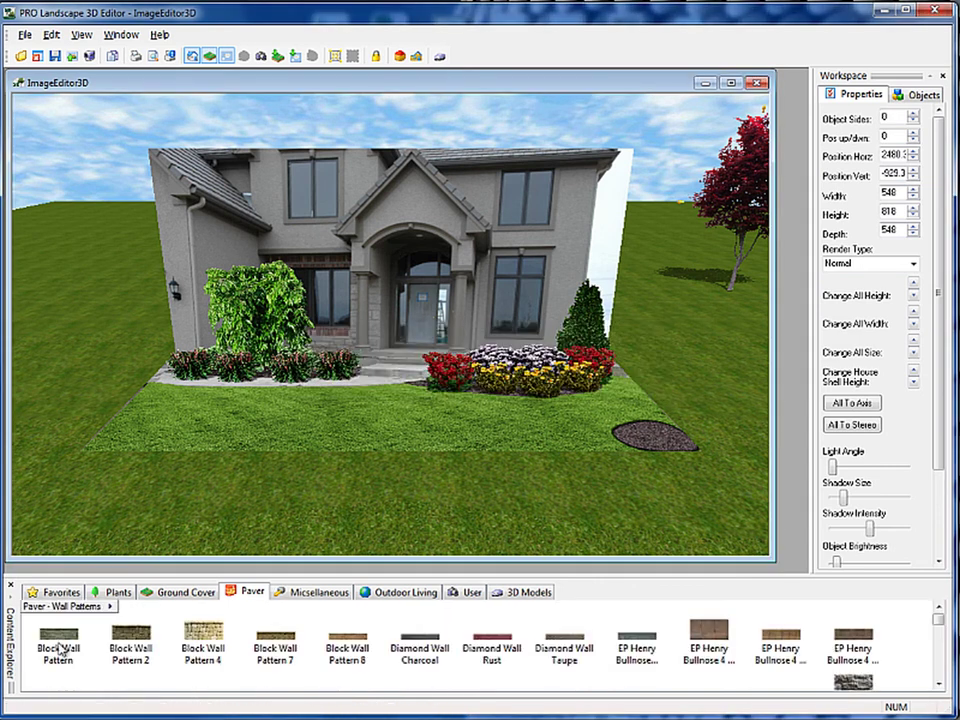
{"action": "left_click", "coordinate": [60, 647]}
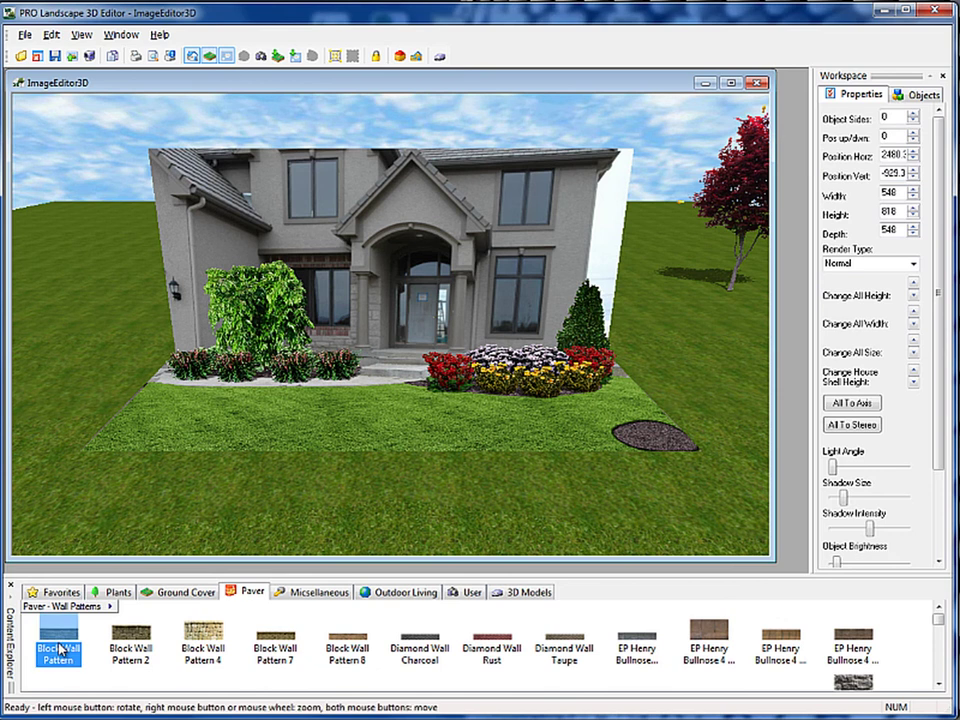
{"action": "left_click_drag", "start_coordinate": [60, 648], "coordinate": [486, 428]}
{"action": "left_click", "coordinate": [407, 446]}
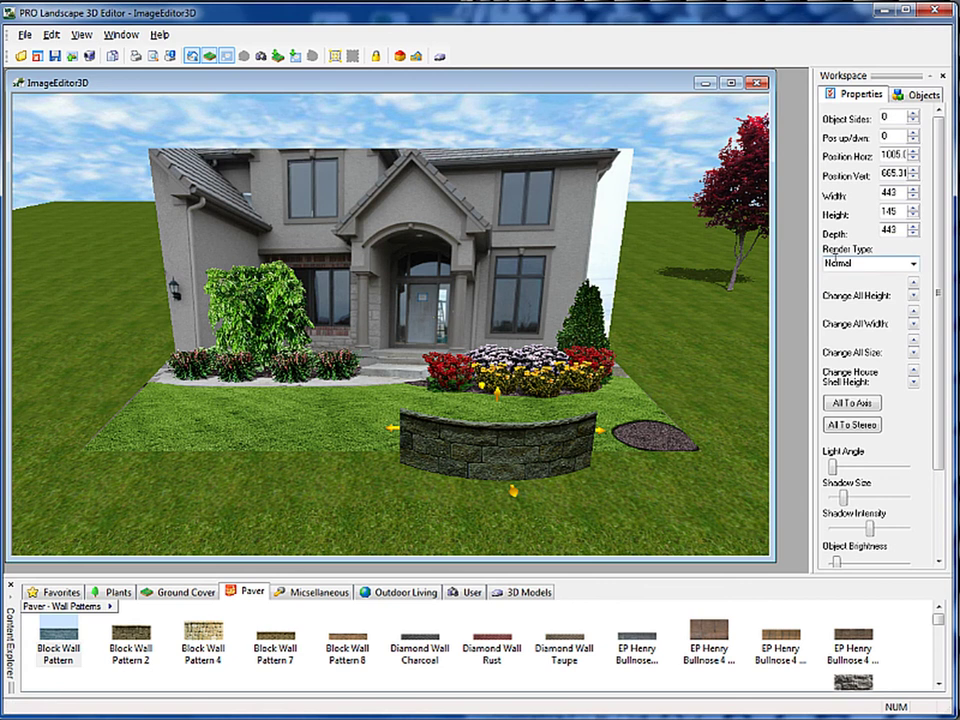
Change the wall's render type to Curved Wall and bend both of its ends back toward the house
{"action": "left_click", "coordinate": [913, 262]}
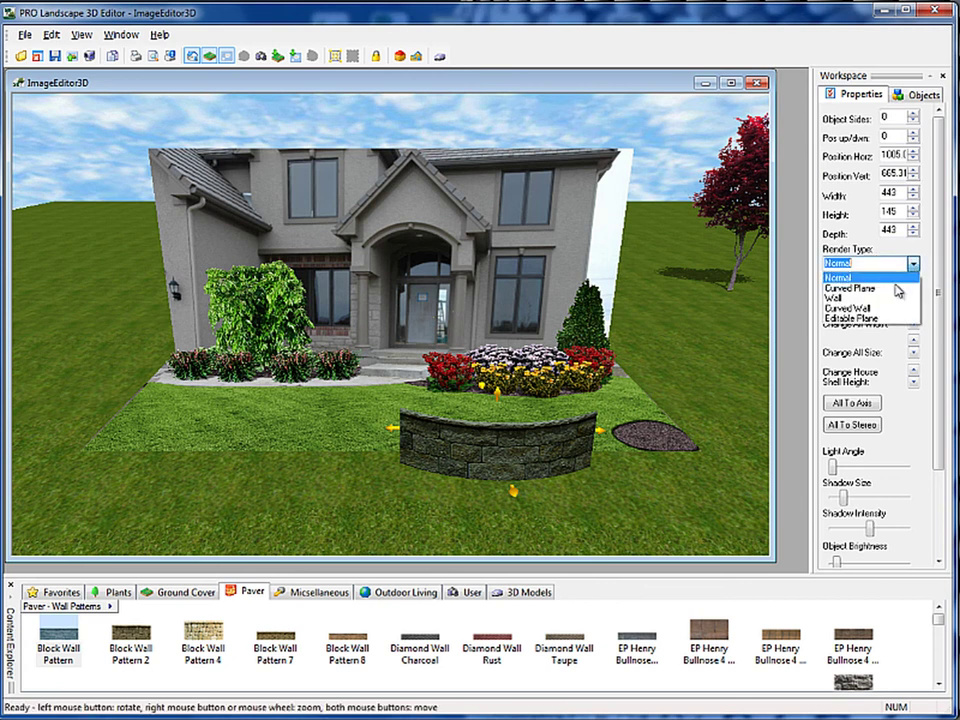
{"action": "left_click", "coordinate": [848, 308]}
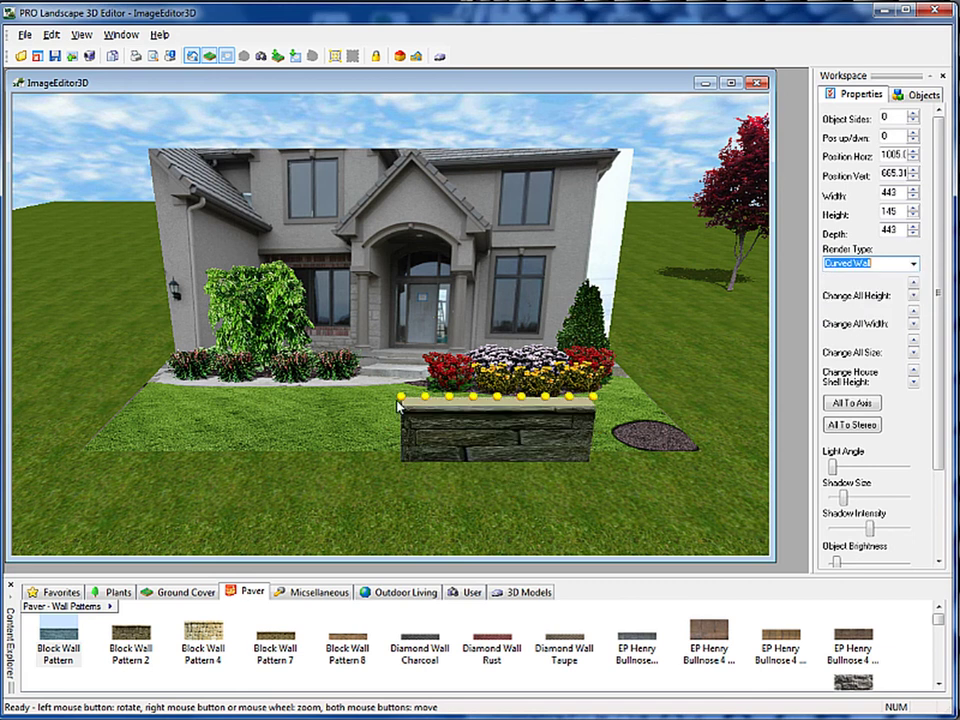
{"action": "left_click_drag", "start_coordinate": [402, 400], "coordinate": [412, 368]}
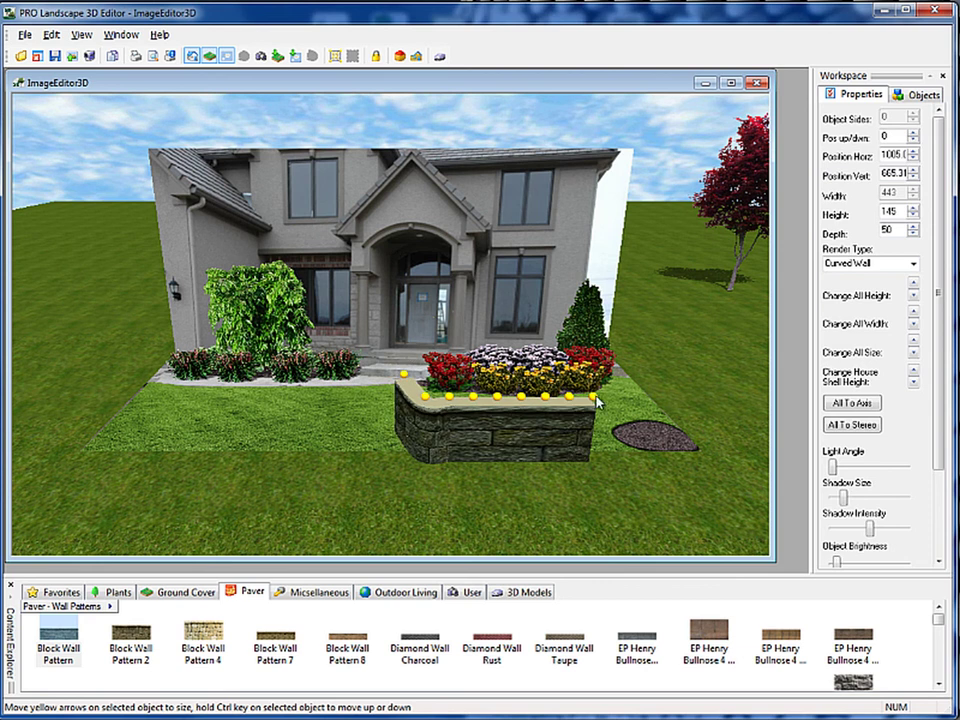
{"action": "left_click_drag", "start_coordinate": [595, 397], "coordinate": [607, 356]}
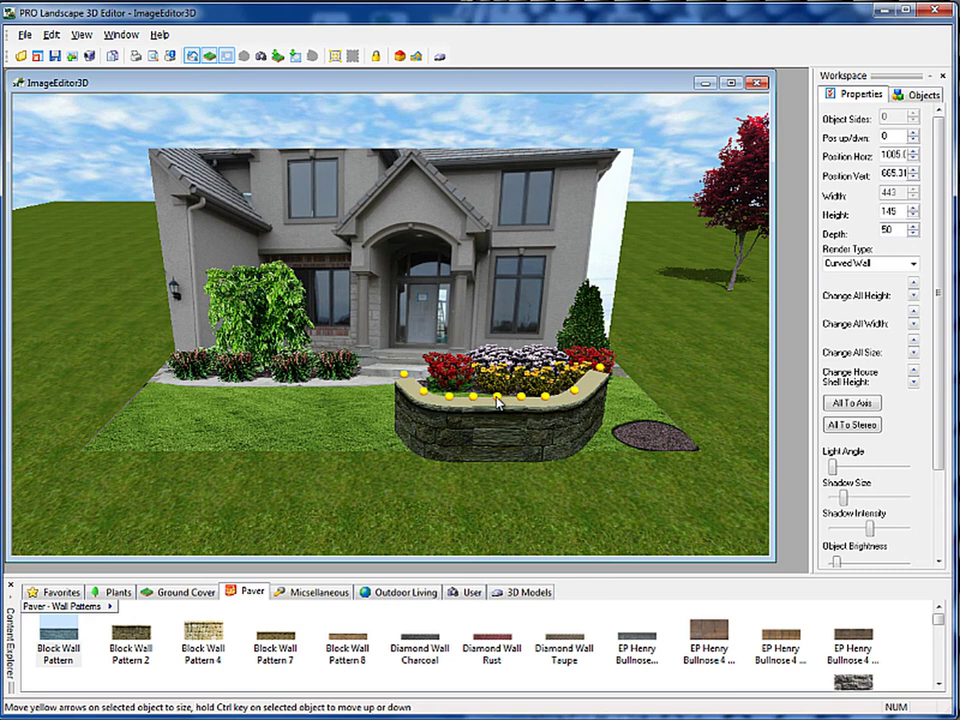
Move the curved wall back against the flower bed and extend its left end outward
{"action": "left_click_drag", "start_coordinate": [492, 402], "coordinate": [506, 408]}
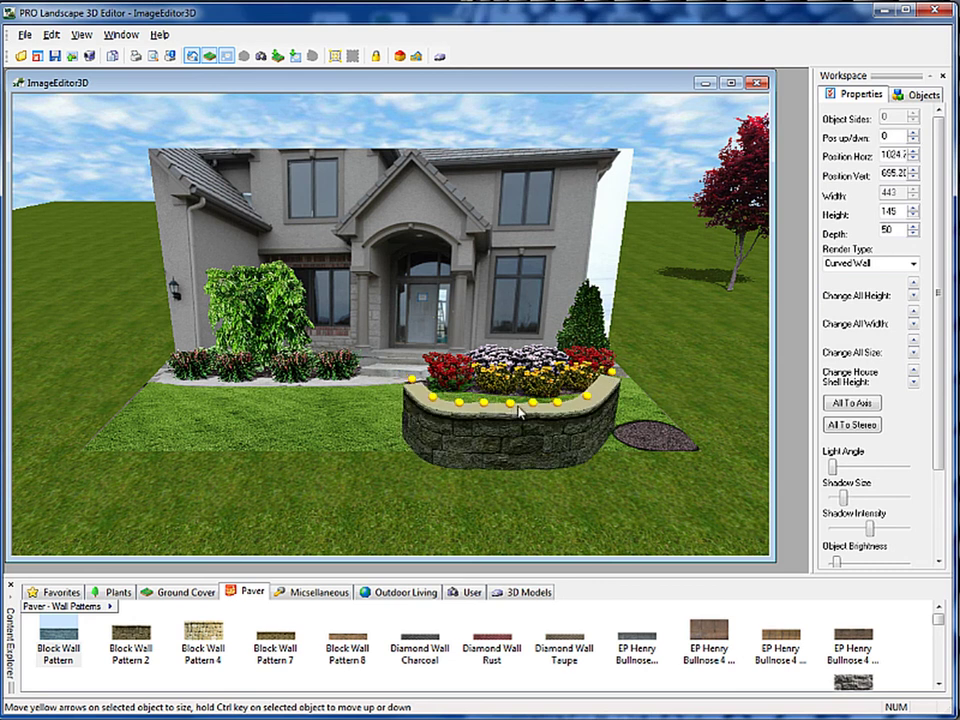
{"action": "left_click_drag", "start_coordinate": [582, 409], "coordinate": [611, 332]}
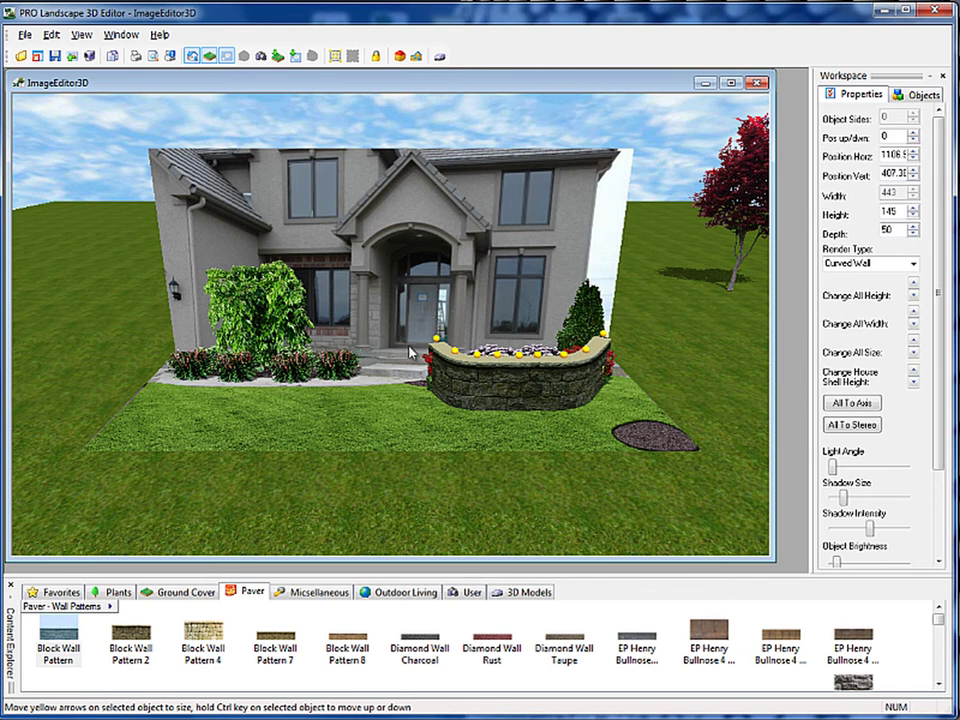
{"action": "left_click_drag", "start_coordinate": [432, 344], "coordinate": [419, 345]}
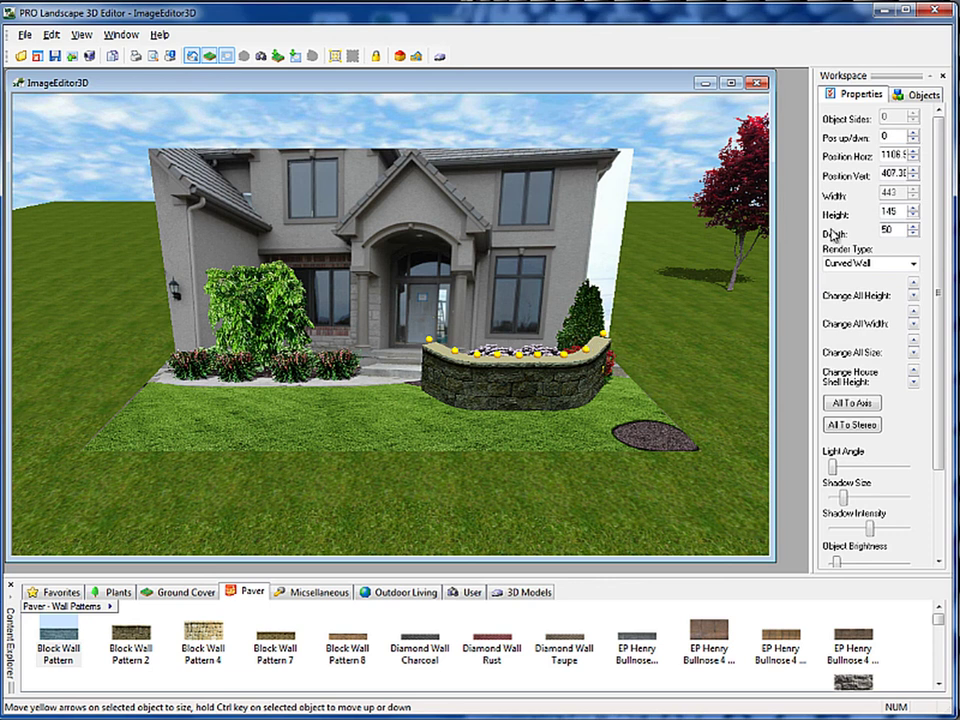
Set the curved wall's depth to 20 and its up/down position to -10
{"action": "double_click", "coordinate": [886, 231]}
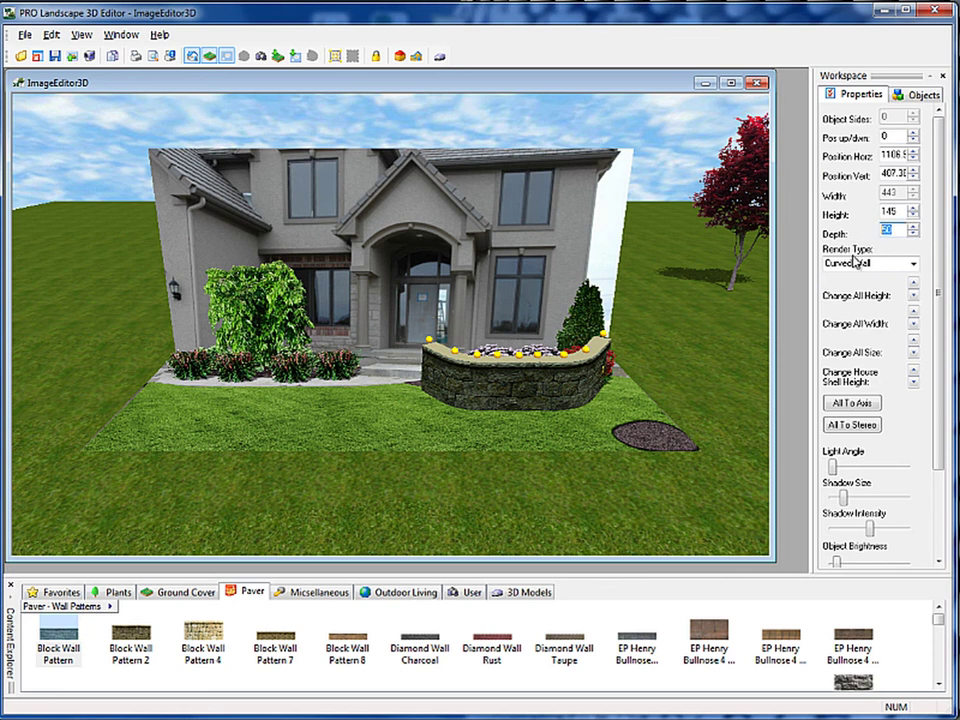
{"action": "type", "text": "20"}
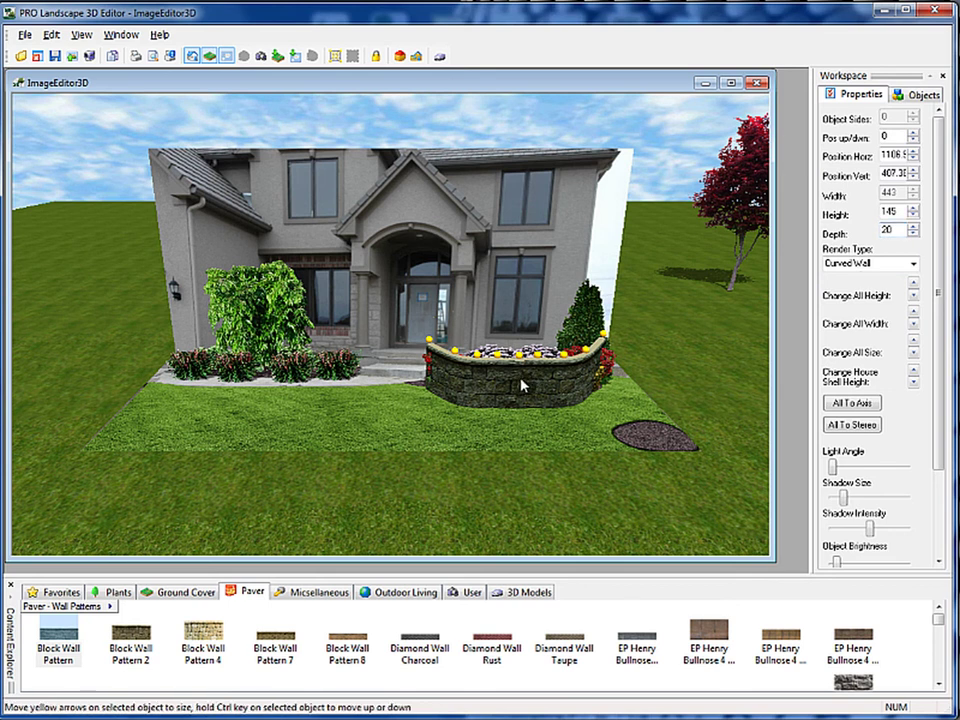
{"action": "double_click", "coordinate": [896, 135]}
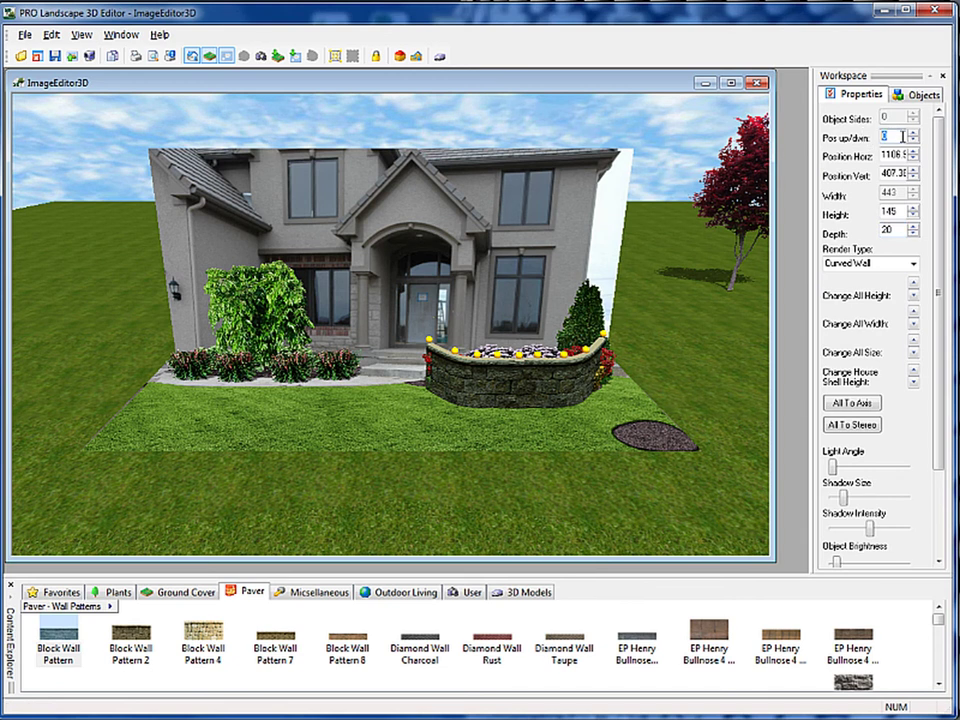
{"action": "type", "text": "10"}
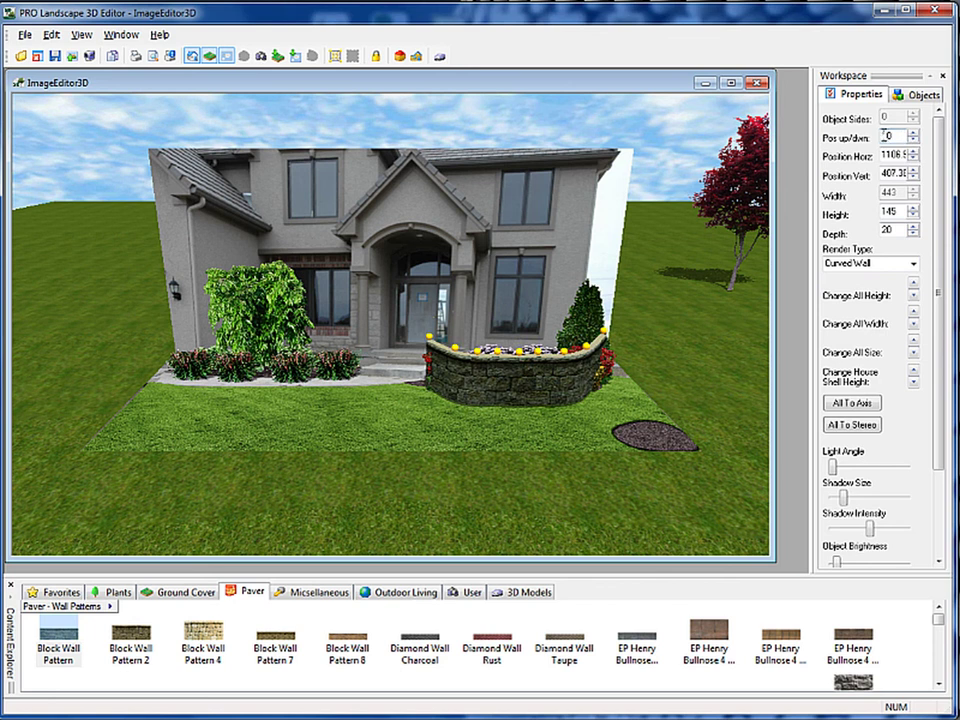
{"action": "type", "text": "-"}
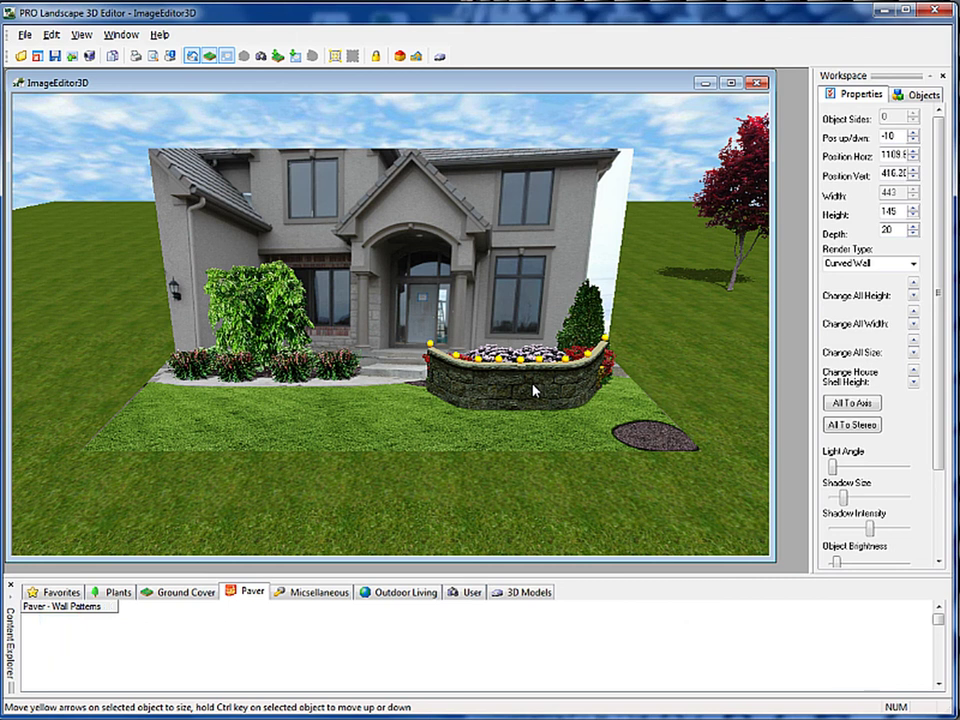
Sink the wall to an up/down position of about -53 and fit it around the flower bed, stretching its right end outward
{"action": "left_click_drag", "start_coordinate": [534, 388], "coordinate": [510, 405]}
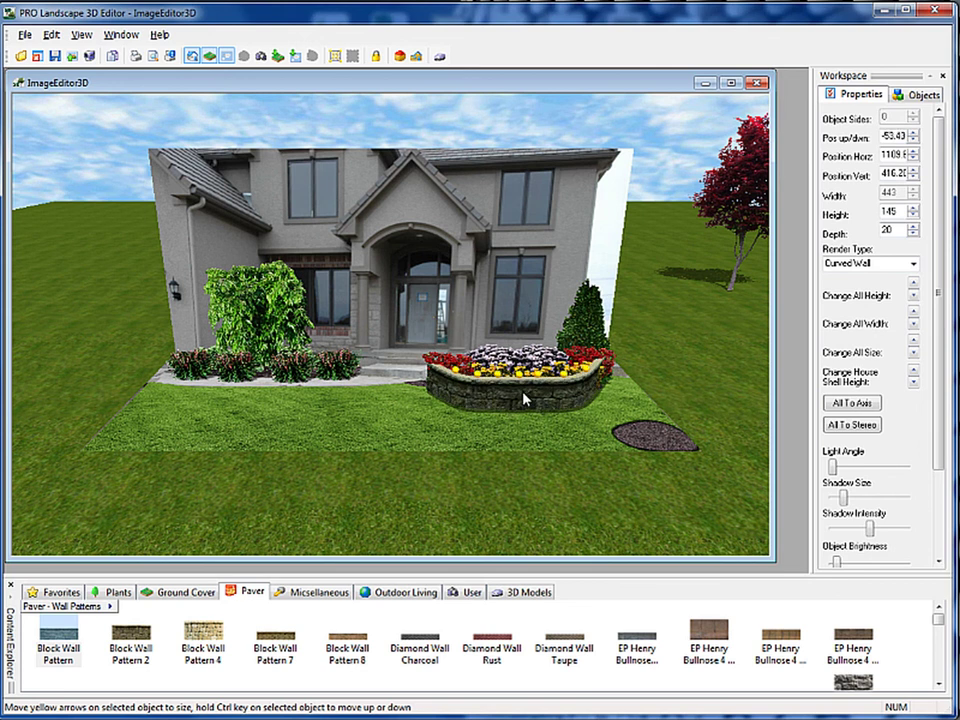
{"action": "left_click_drag", "start_coordinate": [523, 392], "coordinate": [518, 403]}
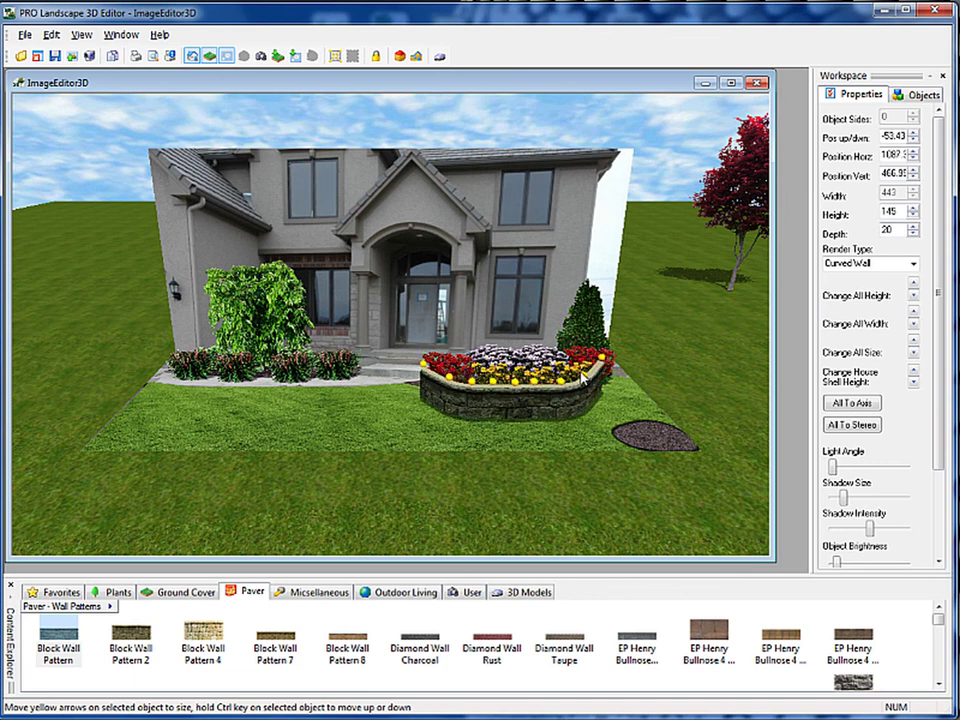
{"action": "left_click_drag", "start_coordinate": [585, 375], "coordinate": [604, 358]}
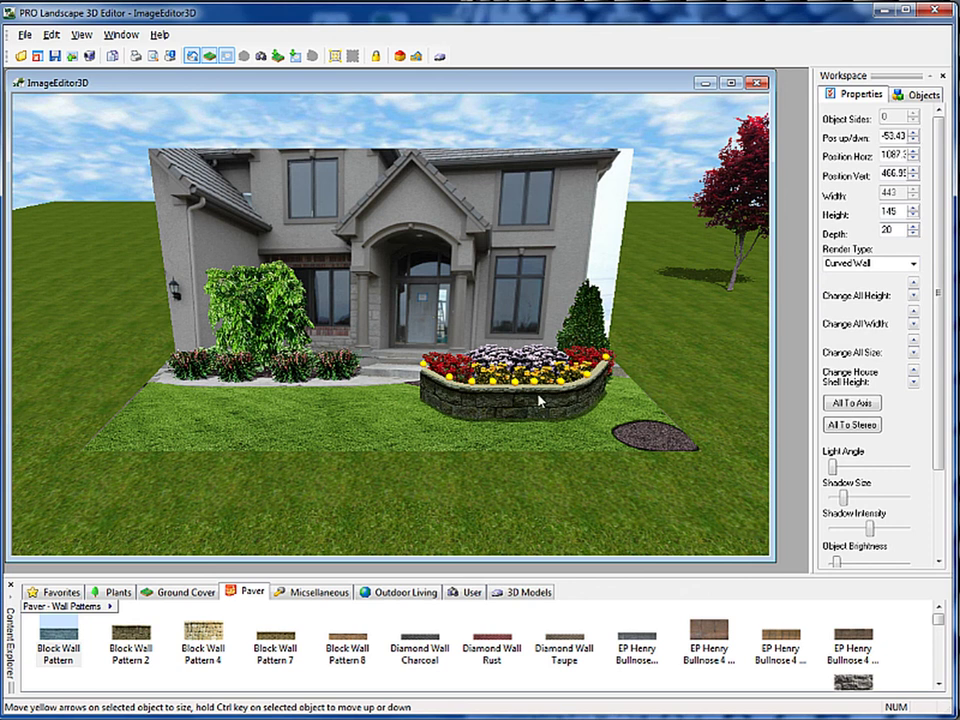
{"action": "left_click_drag", "start_coordinate": [537, 393], "coordinate": [542, 390]}
Shift the left red flowers inward, and raise them and the purple flowers behind the planter wall
{"action": "left_click", "coordinate": [463, 368]}
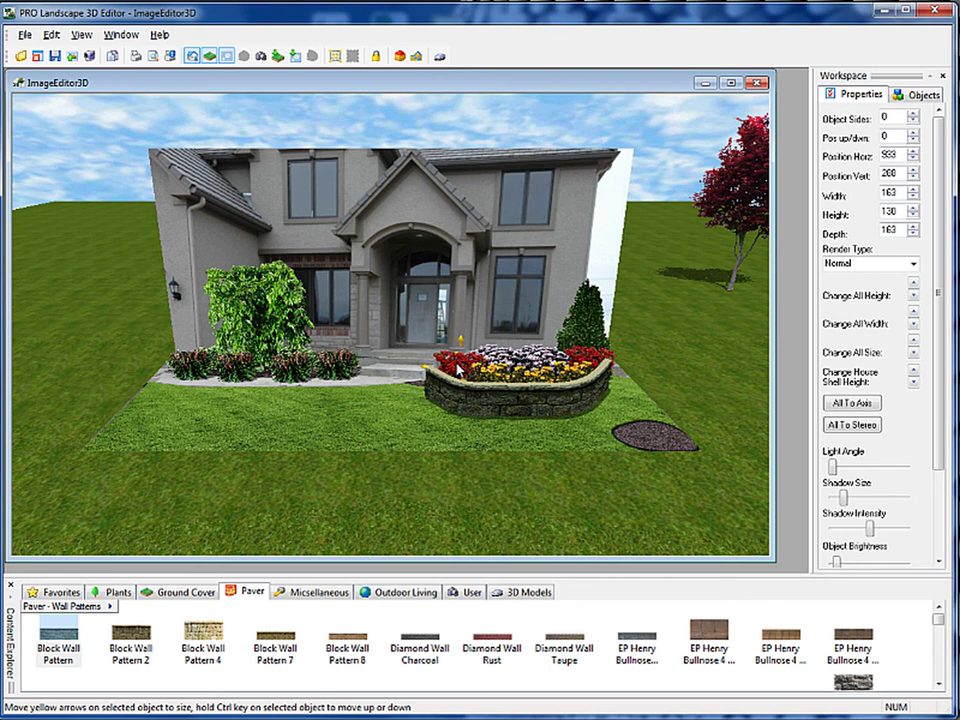
{"action": "left_click_drag", "start_coordinate": [459, 368], "coordinate": [490, 380]}
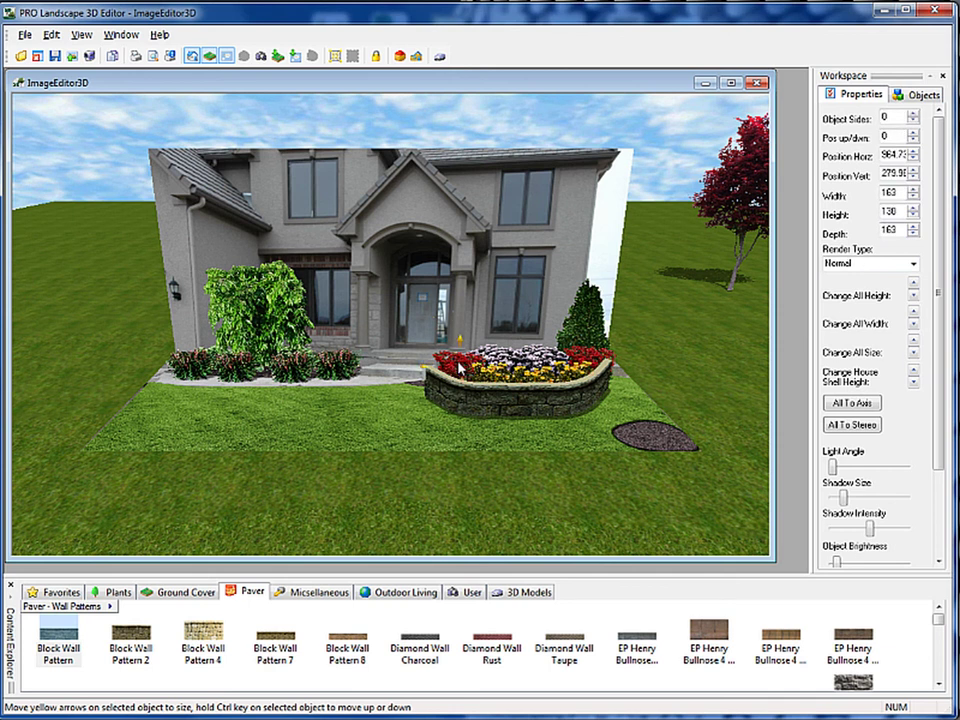
{"action": "mouse_move", "coordinate": [459, 368]}
{"action": "left_mouse_down"}
{"action": "mouse_move", "coordinate": [459, 345]}
{"action": "mouse_move", "coordinate": [459, 367]}
{"action": "left_mouse_up"}
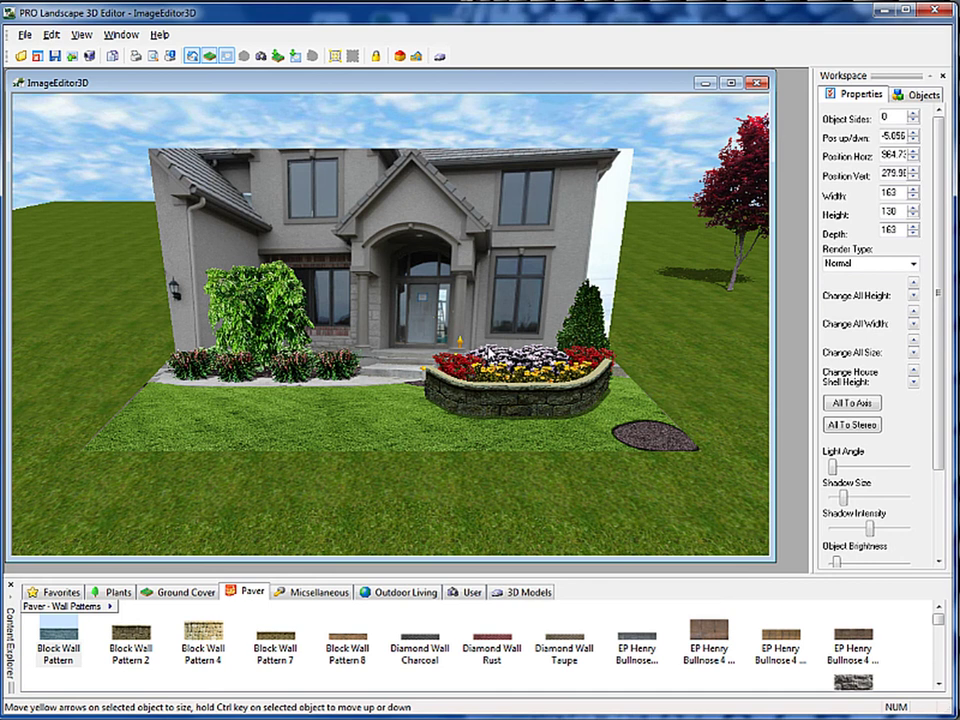
{"action": "left_click", "coordinate": [489, 353]}
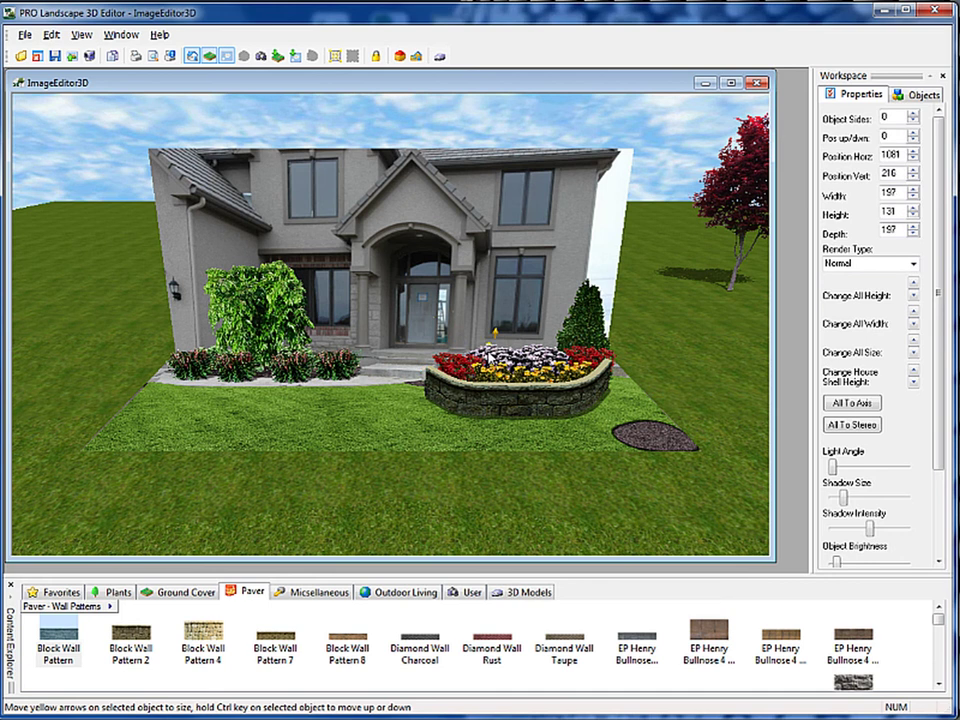
{"action": "left_click_drag", "start_coordinate": [489, 353], "coordinate": [536, 344], "text": "ctrl"}
{"action": "left_click", "coordinate": [537, 358]}
{"action": "left_click", "coordinate": [469, 371]}
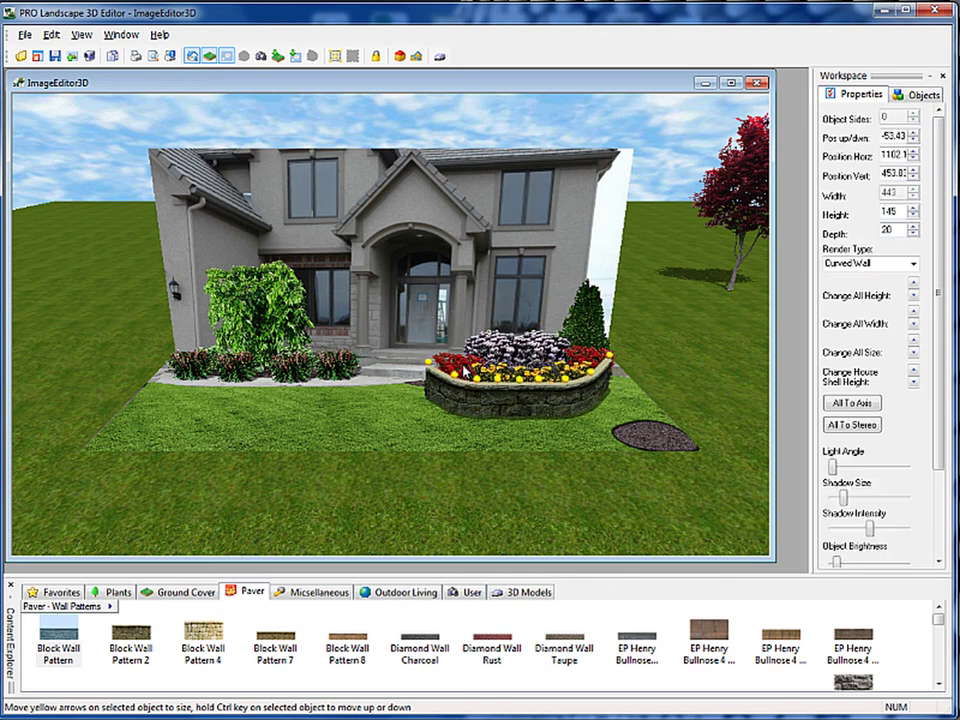
Raise the yellow flowers behind the planter wall and lift the cone-shaped evergreen to an up/down position of about 28.5
{"action": "left_click", "coordinate": [490, 368]}
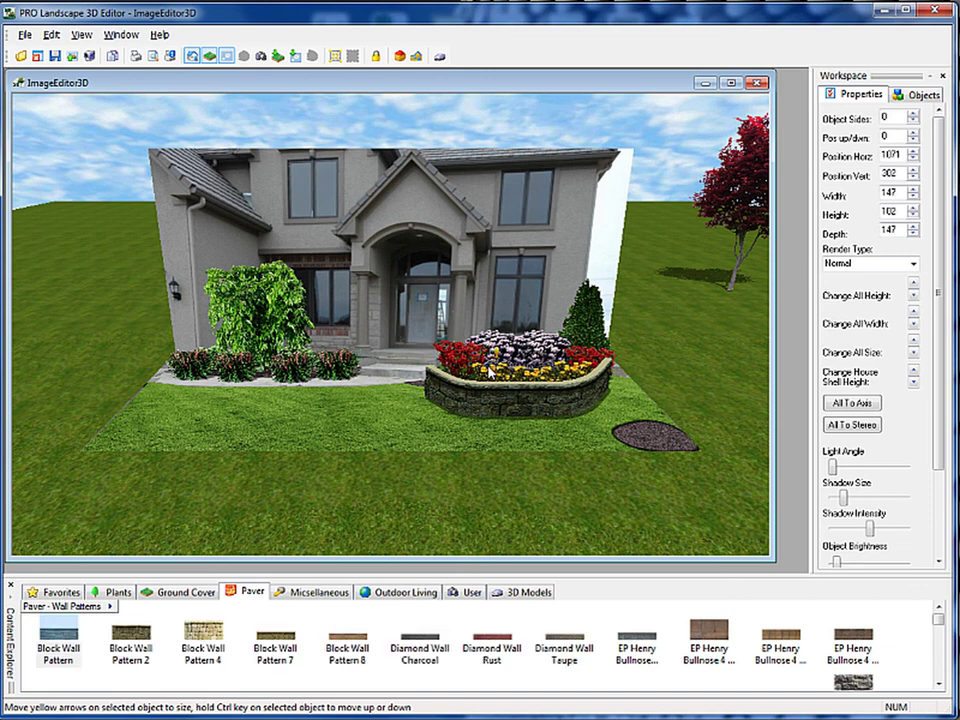
{"action": "left_click", "coordinate": [478, 377]}
{"action": "left_click", "coordinate": [490, 361]}
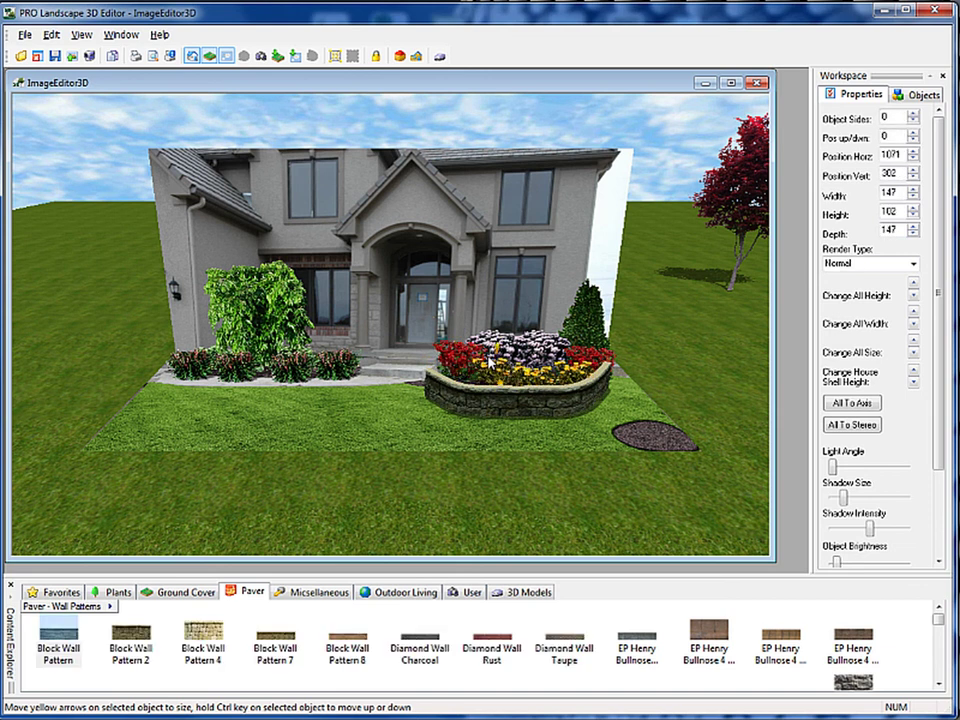
{"action": "left_click_drag", "start_coordinate": [490, 362], "coordinate": [491, 352], "text": "ctrl"}
{"action": "left_click", "coordinate": [543, 372]}
{"action": "left_click_drag", "start_coordinate": [545, 372], "coordinate": [548, 358], "text": "ctrl"}
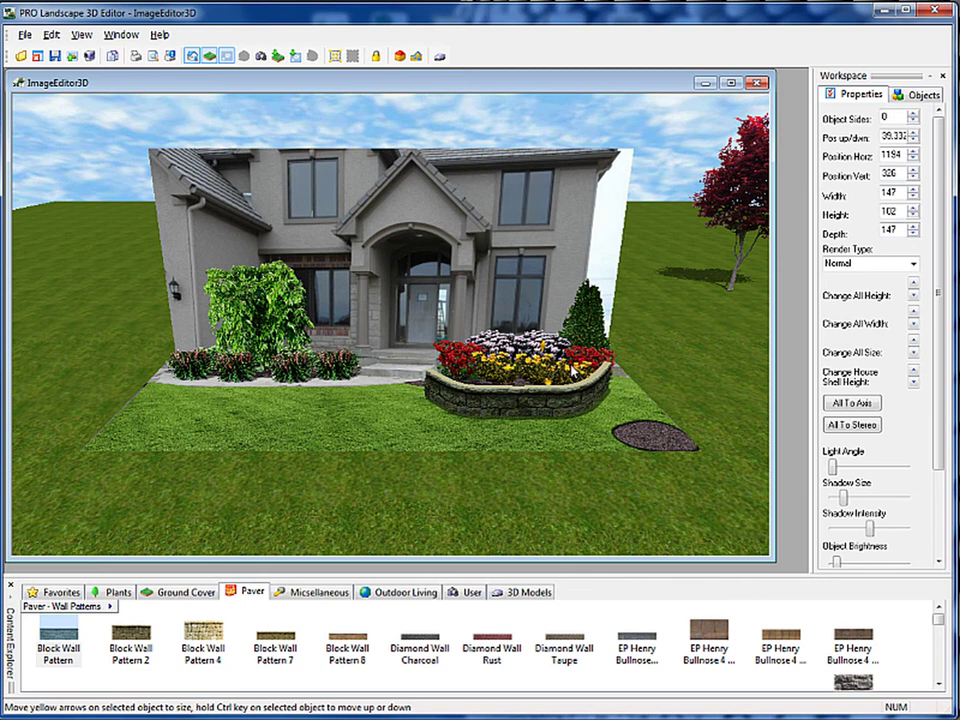
{"action": "left_click", "coordinate": [571, 366]}
{"action": "left_click_drag", "start_coordinate": [571, 367], "coordinate": [575, 352], "text": "ctrl"}
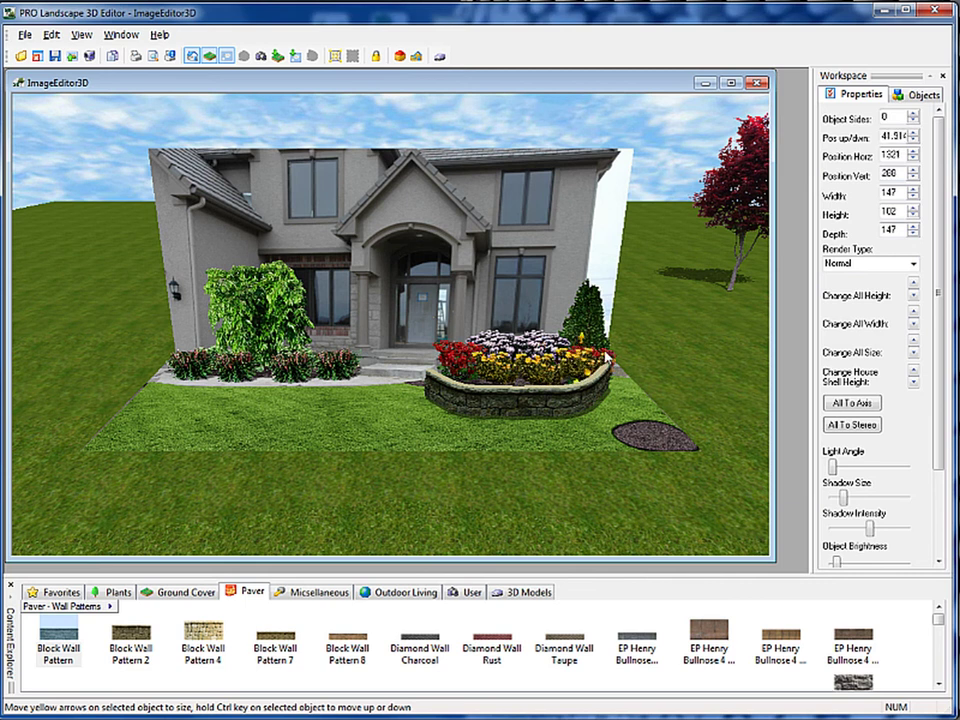
{"action": "left_click", "coordinate": [599, 338]}
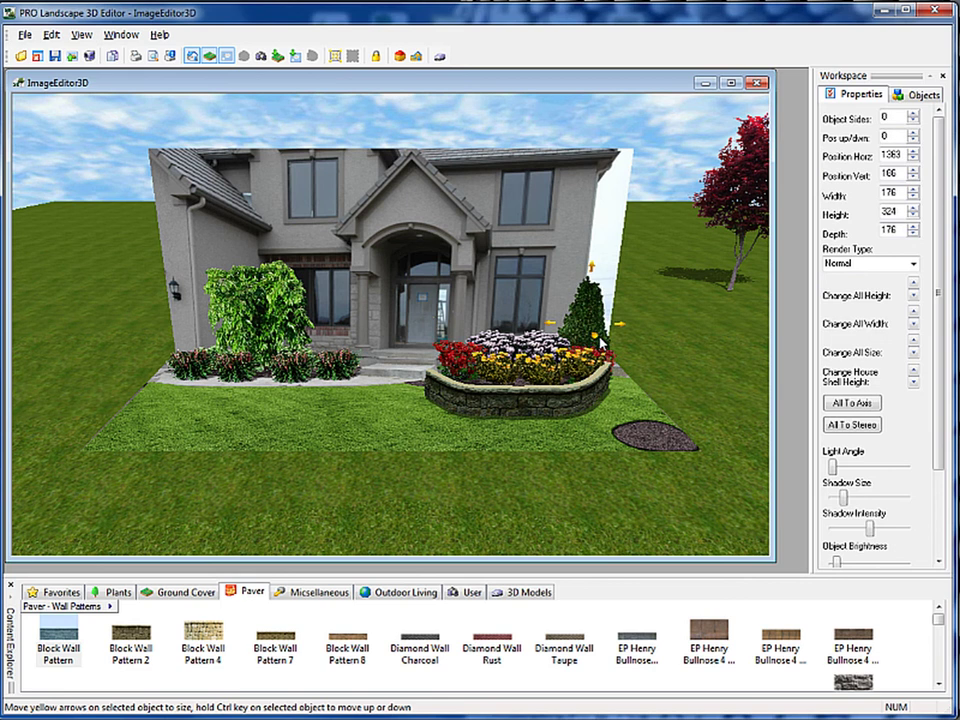
{"action": "left_click_drag", "start_coordinate": [600, 338], "coordinate": [600, 330], "text": "ctrl"}
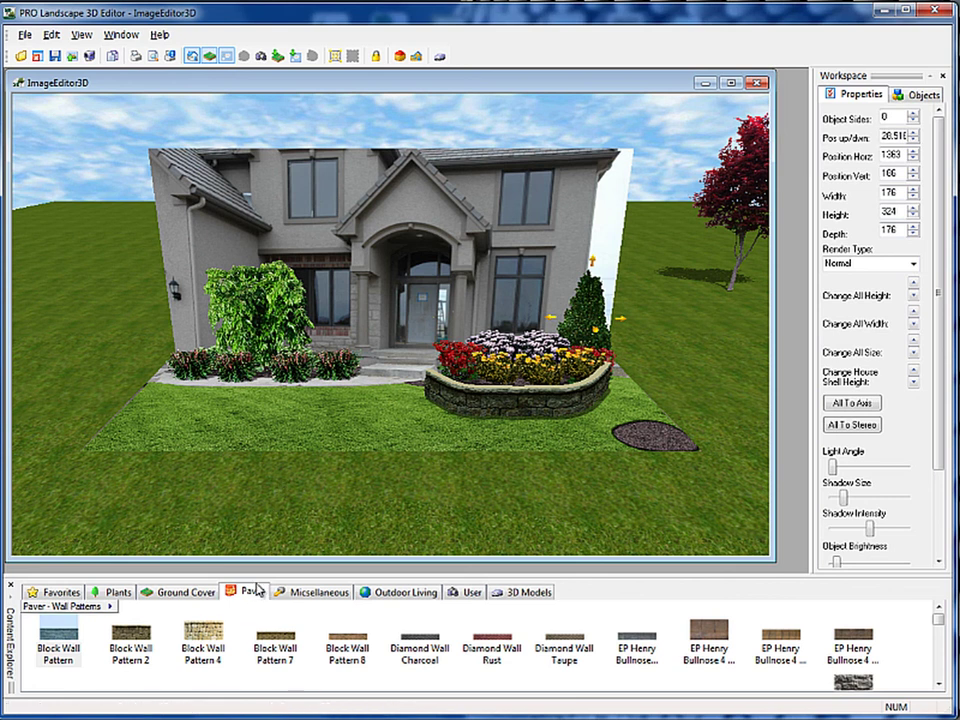
Show the Paver Patterns category and browse to the EP Henry Old pavers
{"action": "left_click", "coordinate": [73, 609]}
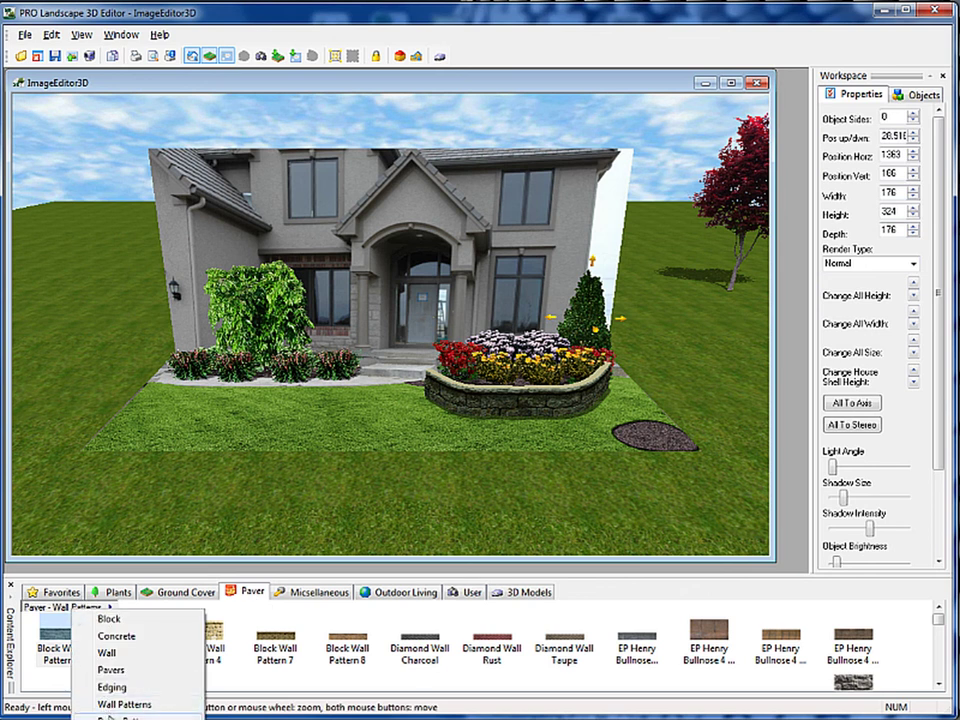
{"action": "left_click", "coordinate": [120, 717]}
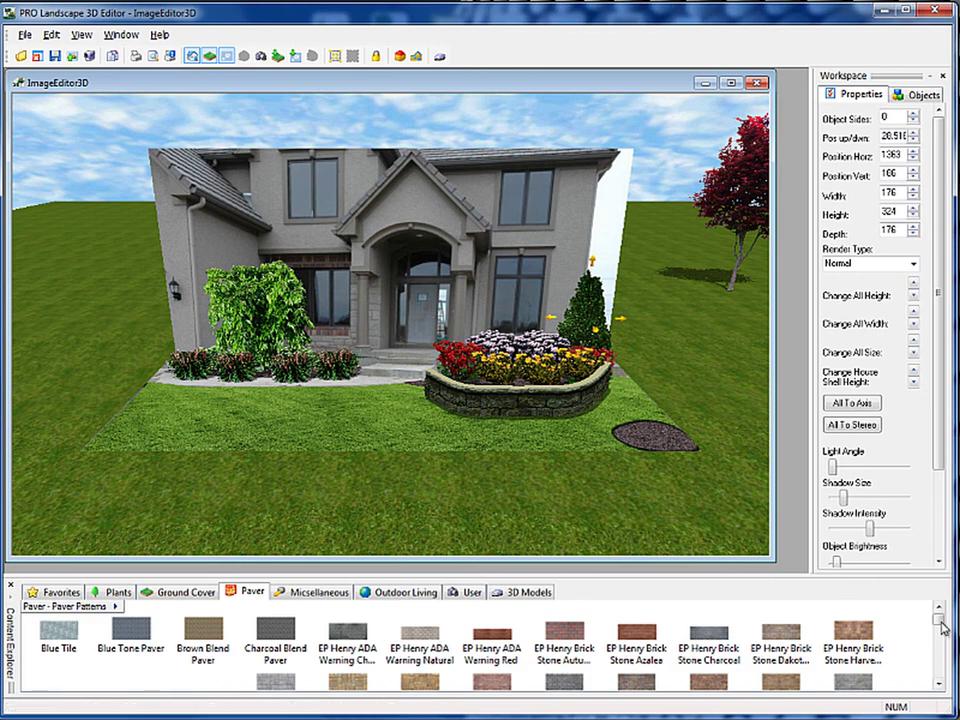
{"action": "mouse_move", "coordinate": [936, 617]}
{"action": "left_mouse_down"}
{"action": "mouse_move", "coordinate": [940, 638]}
{"action": "mouse_move", "coordinate": [938, 630]}
{"action": "left_mouse_up"}
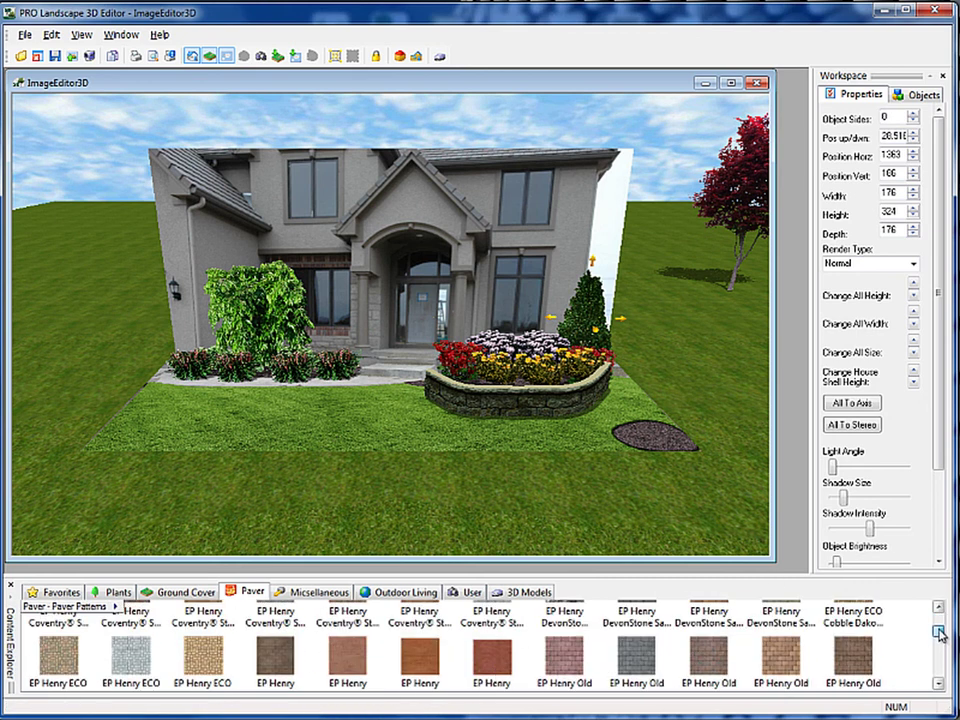
Try the reddish EP Henry Old paver as an upright object on the front lawn, and delete it
{"action": "left_click_drag", "start_coordinate": [565, 660], "coordinate": [199, 441]}
{"action": "left_click_drag", "start_coordinate": [333, 405], "coordinate": [330, 368]}
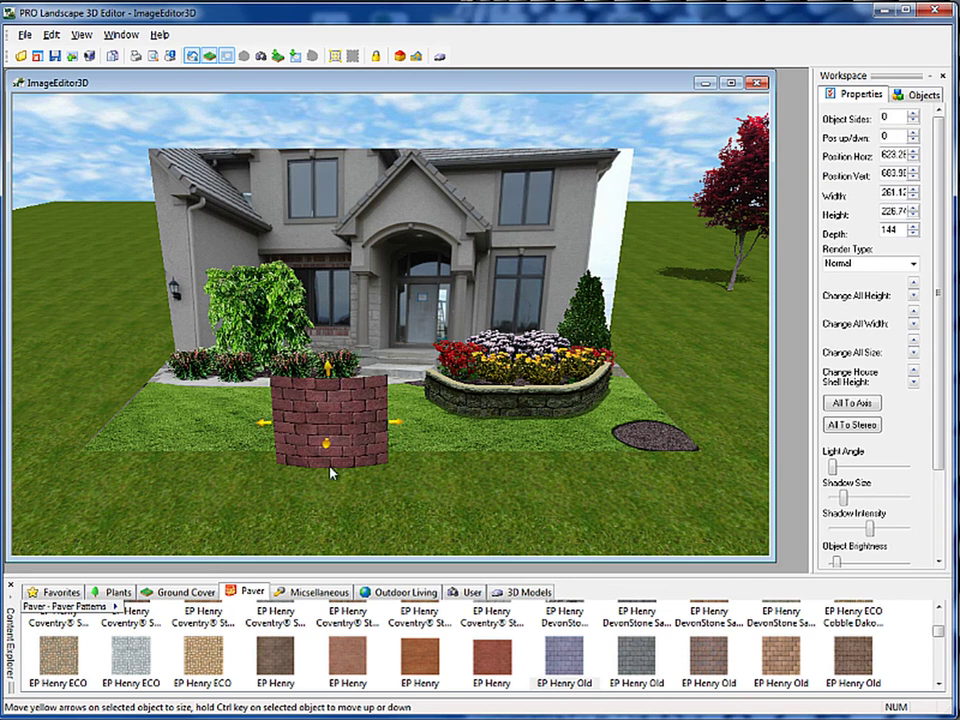
{"action": "right_click", "coordinate": [333, 406]}
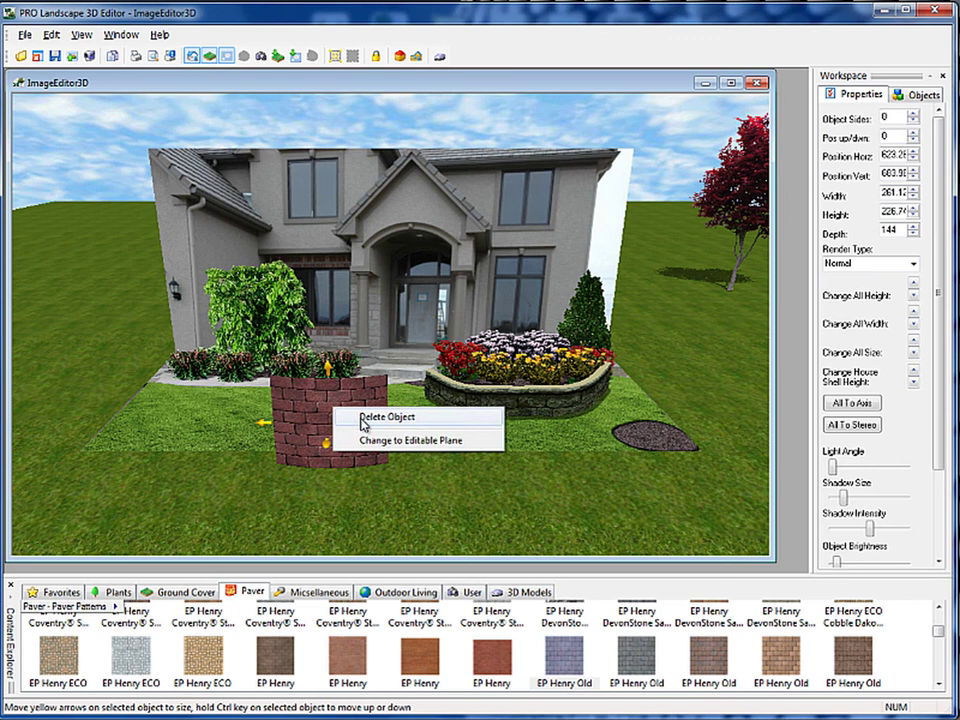
{"action": "left_click_drag", "start_coordinate": [302, 429], "coordinate": [279, 433]}
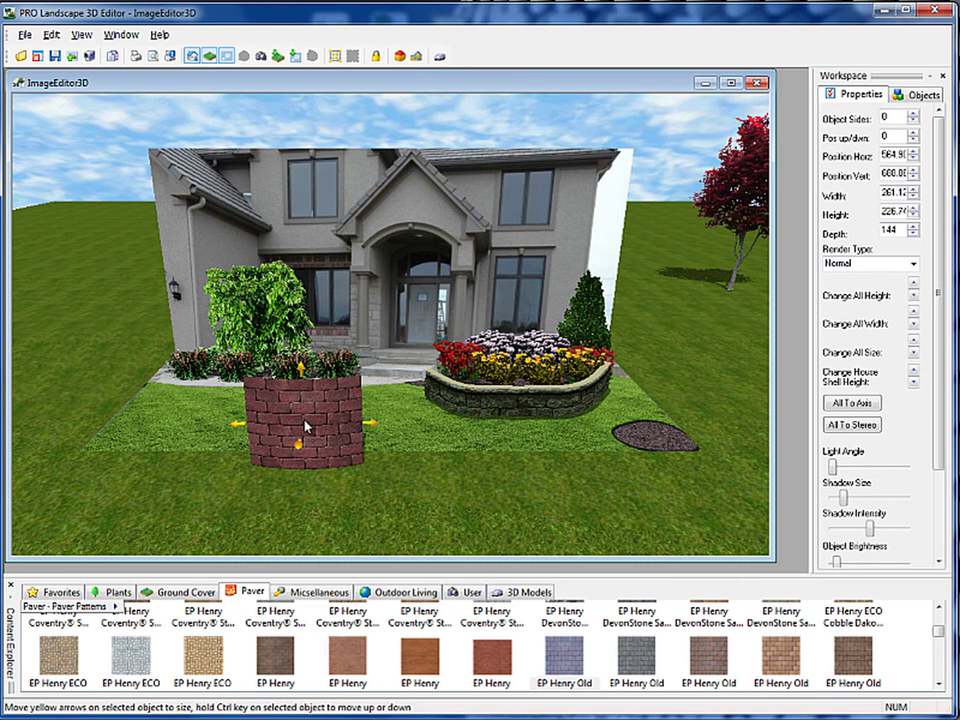
{"action": "right_click", "coordinate": [305, 424]}
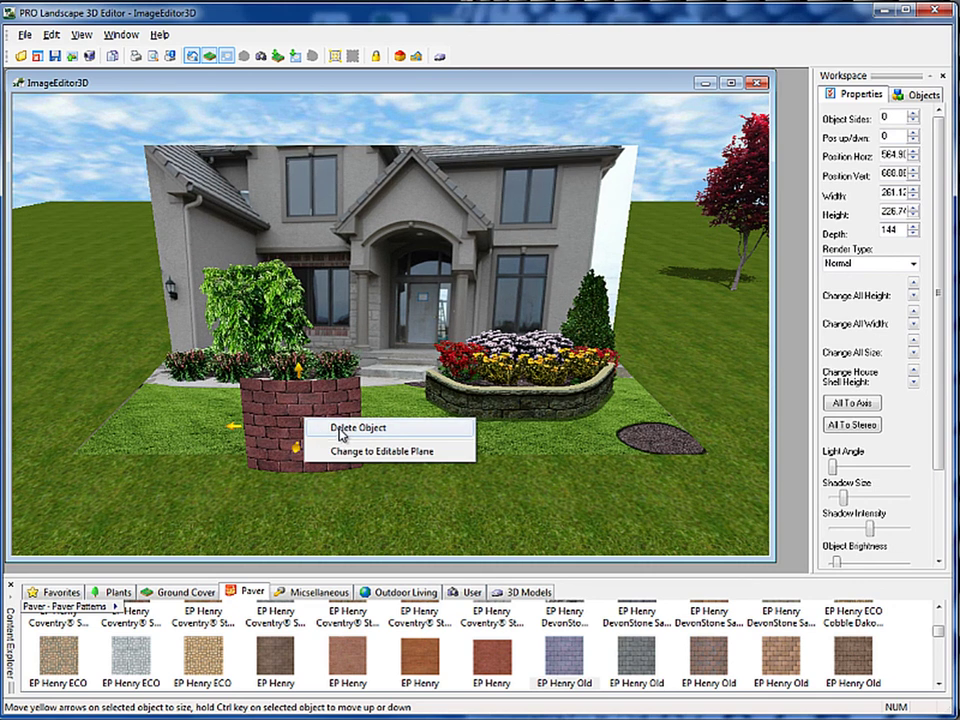
{"action": "left_click", "coordinate": [341, 429]}
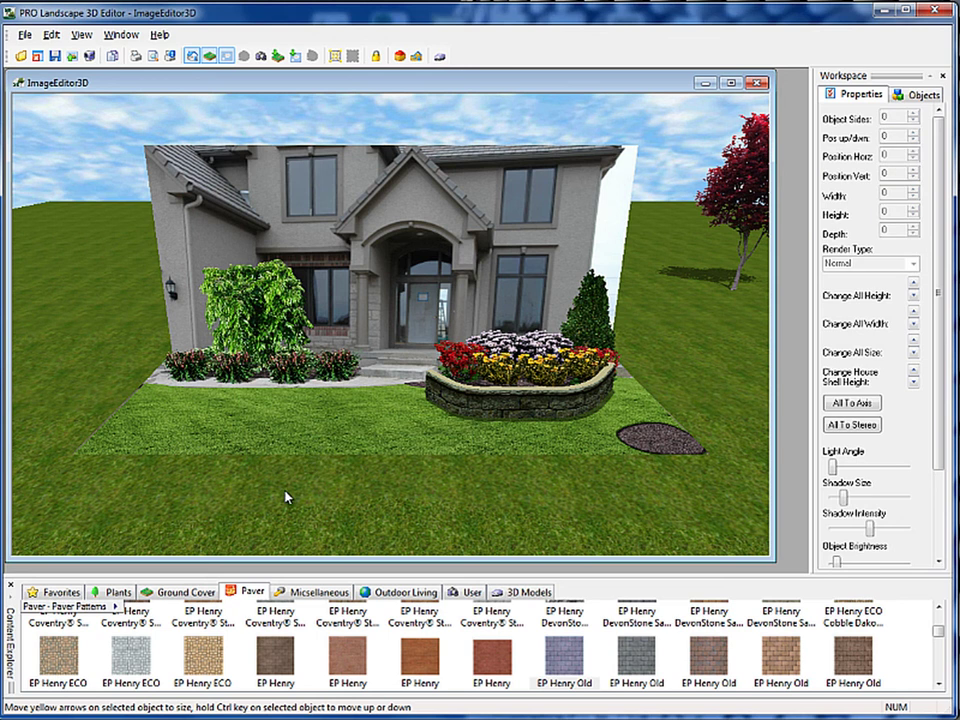
Place EP Henry Old Towne Cobble Charcoal as a ground cover object and shift it to the left front edge of the lawn
{"action": "left_click", "coordinate": [631, 665]}
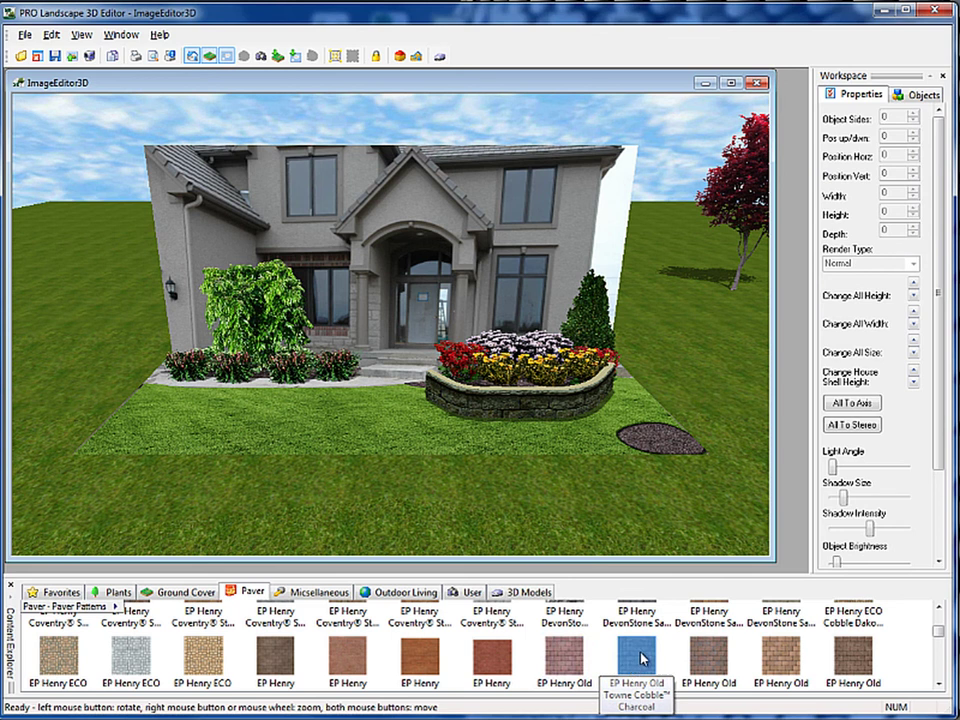
{"action": "right_click", "coordinate": [637, 659]}
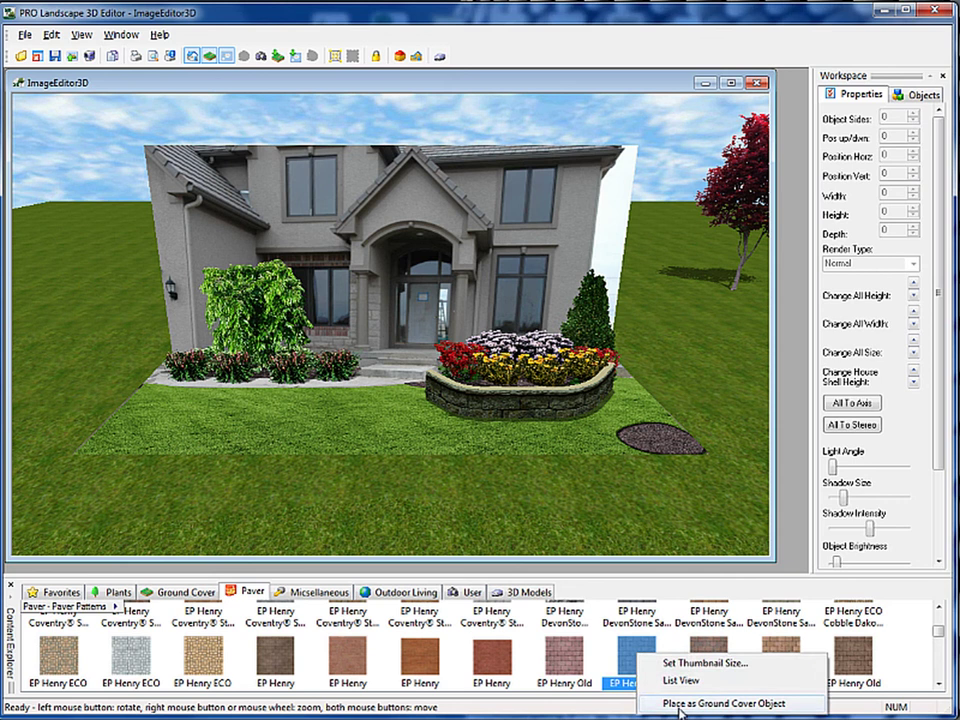
{"action": "left_click", "coordinate": [766, 705]}
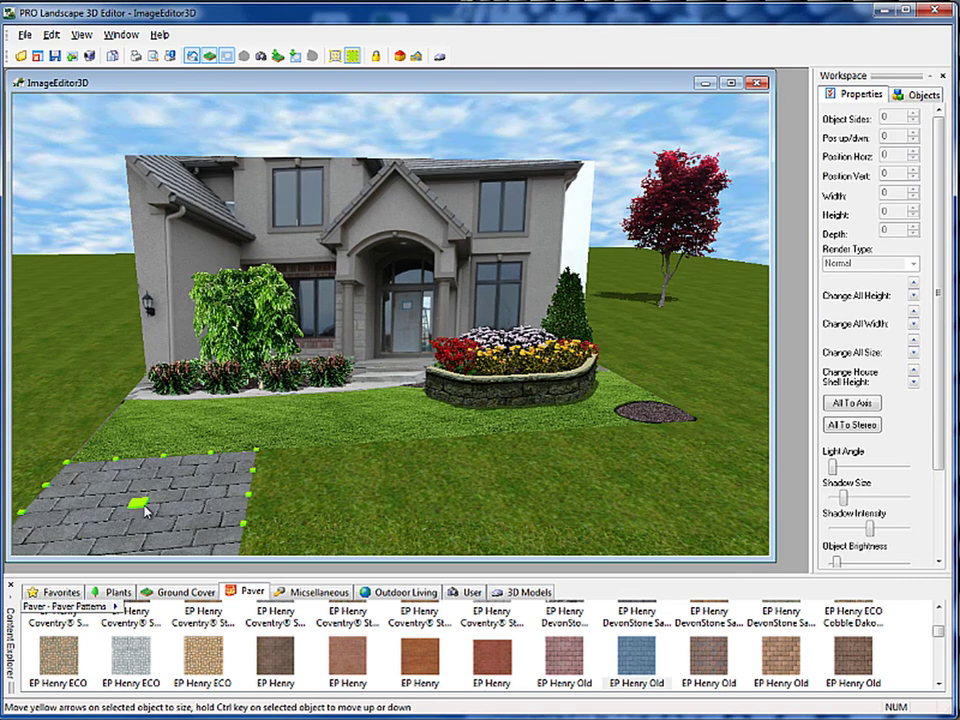
{"action": "left_click_drag", "start_coordinate": [140, 514], "coordinate": [167, 473]}
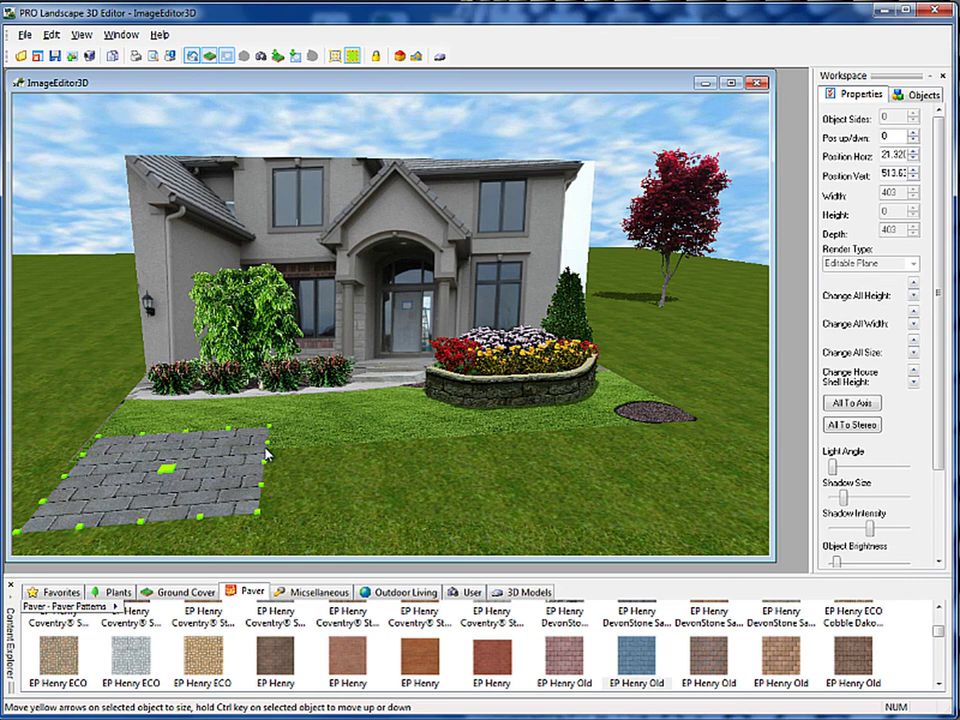
Stretch the paver area's two house-side right edge points outward toward the planter to form an L-shaped walkway
{"action": "left_click_drag", "start_coordinate": [267, 447], "coordinate": [588, 467]}
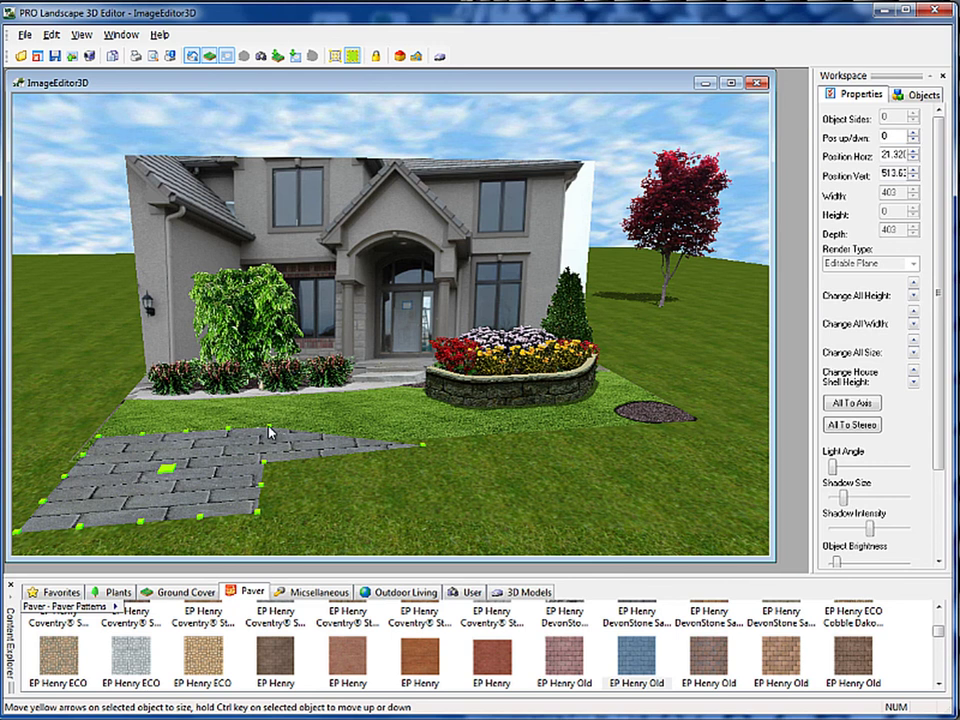
{"action": "left_click_drag", "start_coordinate": [269, 427], "coordinate": [455, 418]}
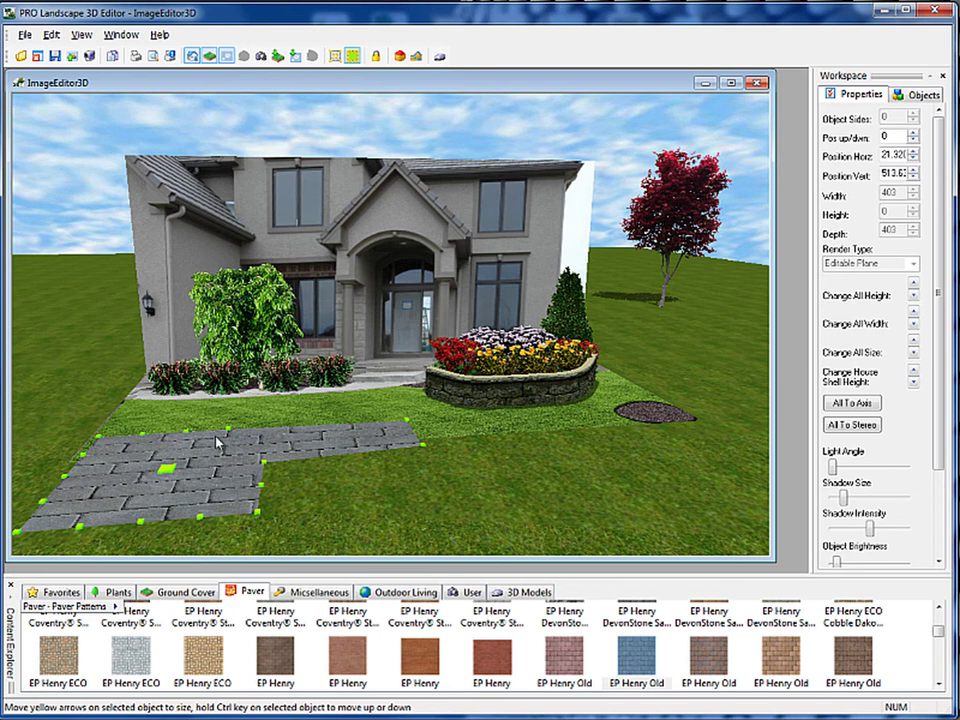
{"action": "left_click", "coordinate": [246, 327]}
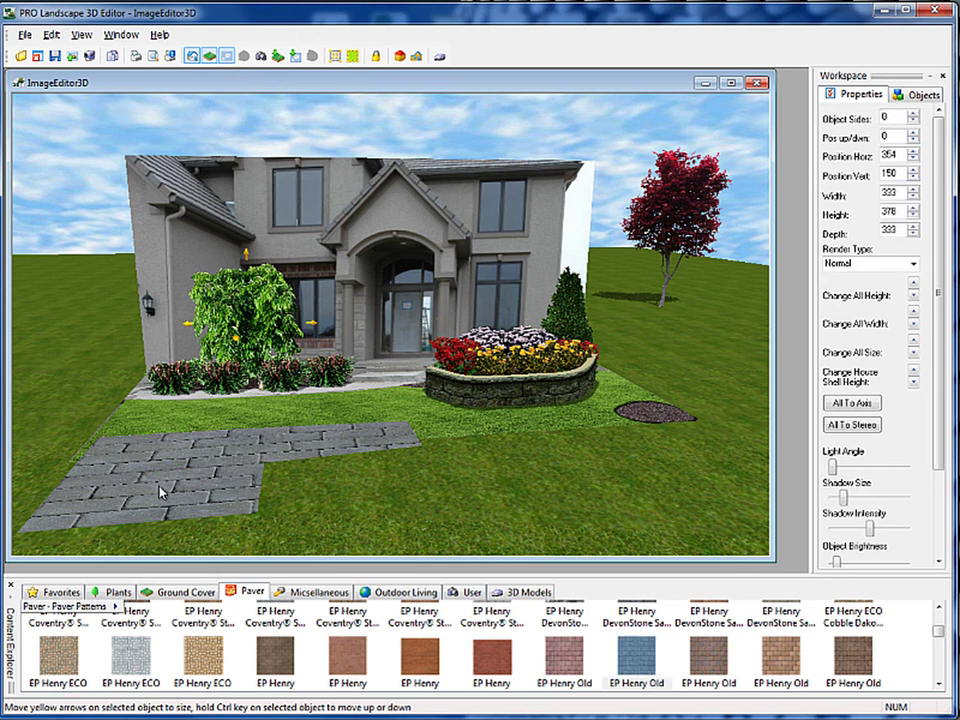
Reactivate the paver area's edge points and nudge the walkway's outer front corner slightly inward
{"action": "left_click", "coordinate": [190, 484]}
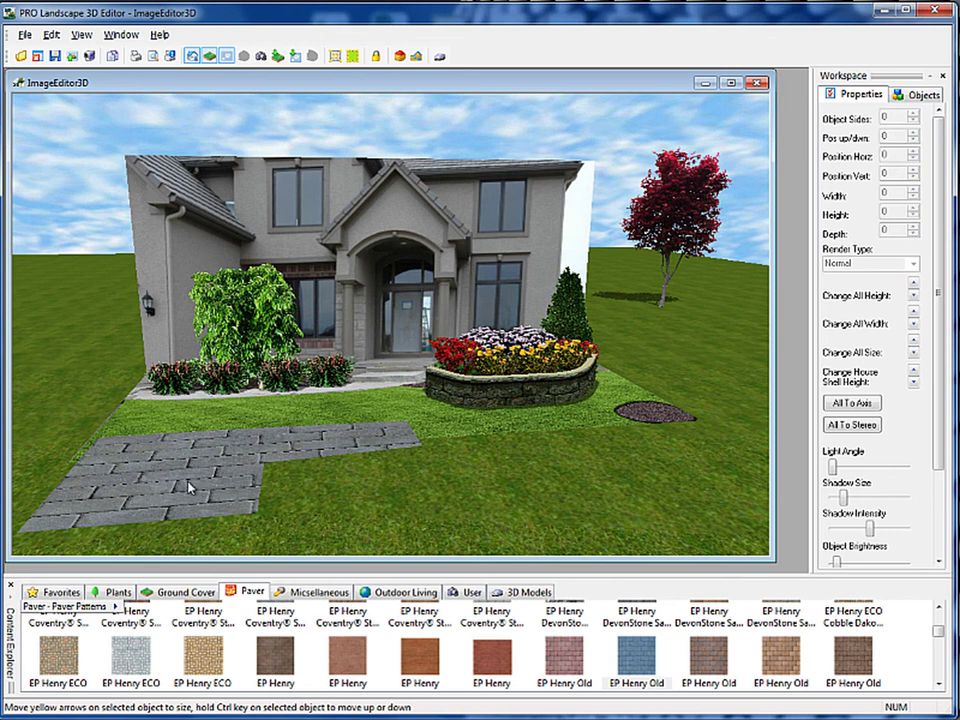
{"action": "mouse_move", "coordinate": [174, 485]}
{"action": "left_mouse_down"}
{"action": "mouse_move", "coordinate": [182, 466]}
{"action": "mouse_move", "coordinate": [163, 469]}
{"action": "left_mouse_up"}
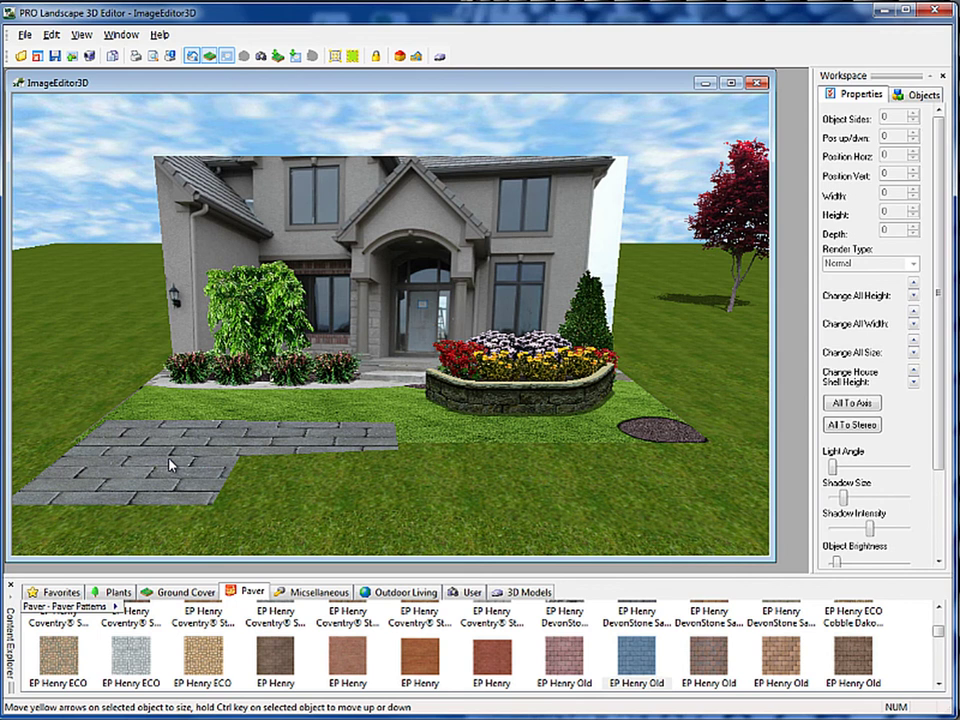
{"action": "left_click", "coordinate": [351, 56]}
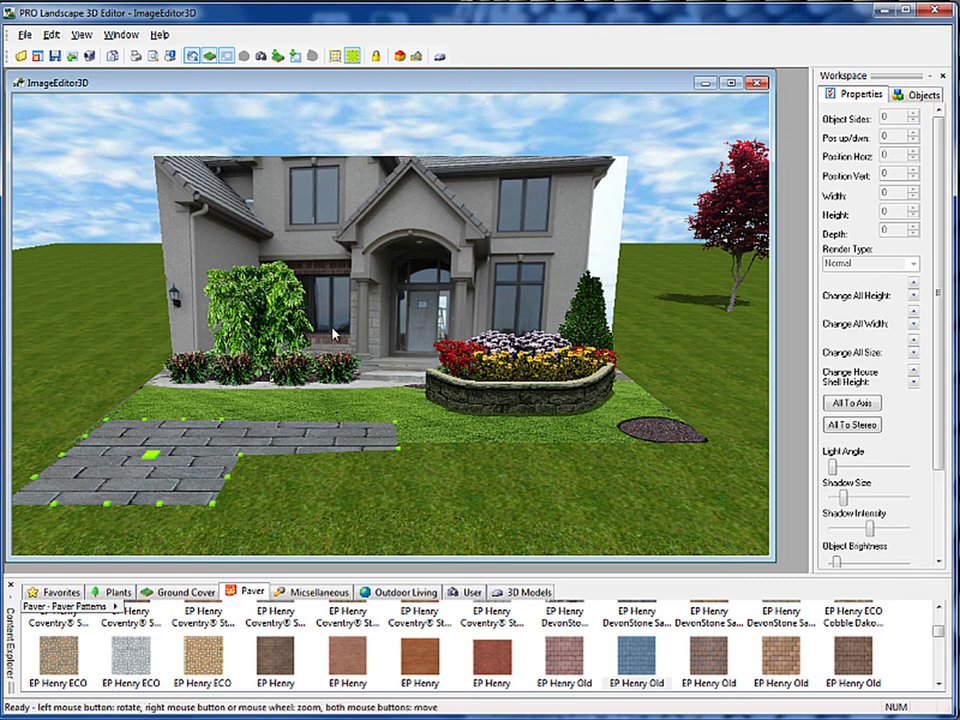
{"action": "left_click", "coordinate": [397, 452]}
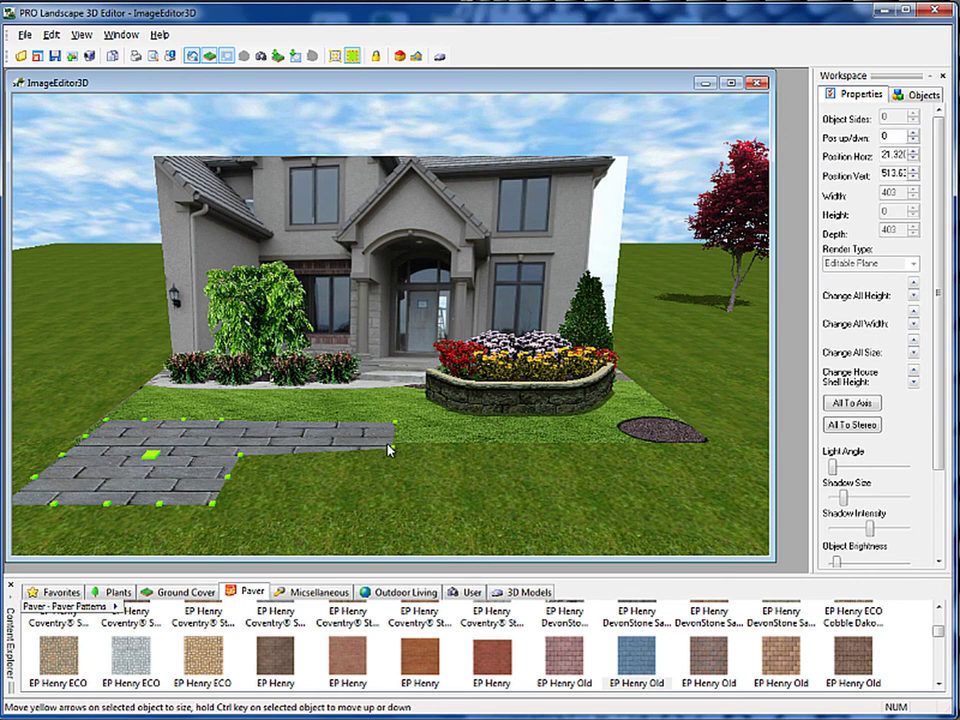
{"action": "left_click", "coordinate": [240, 312]}
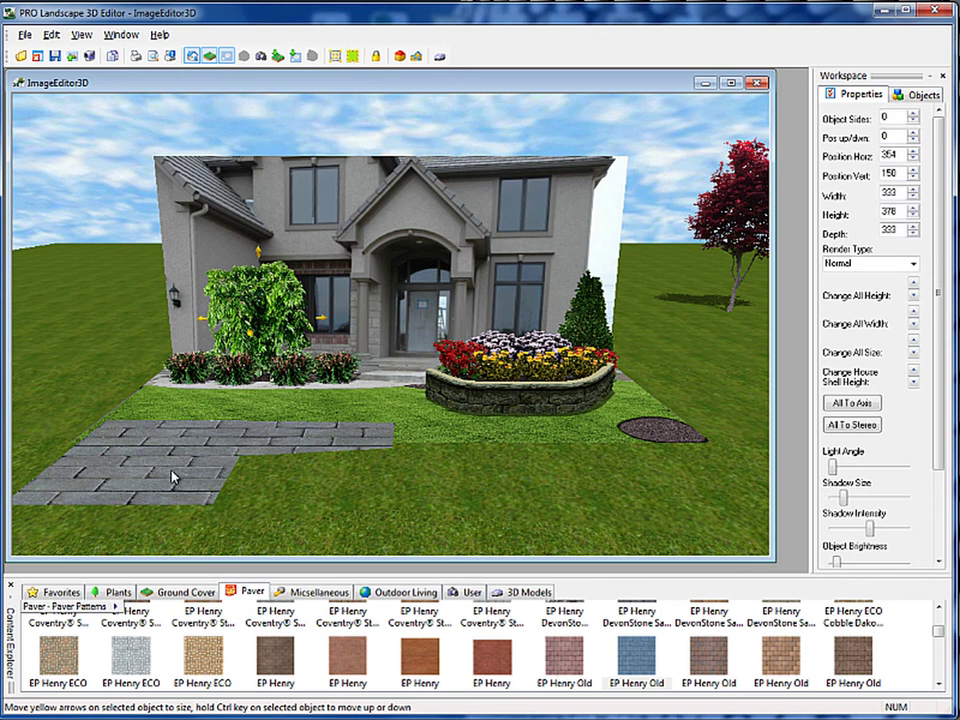
{"action": "left_click", "coordinate": [142, 474]}
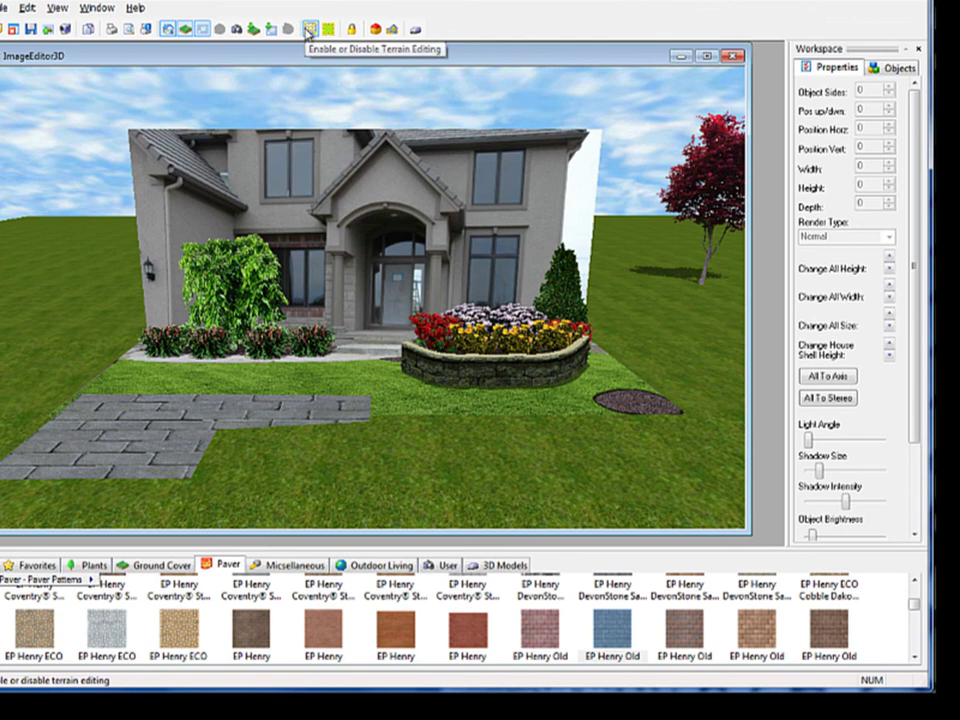
Edit the terrain by raising the ground points in front of the planter wall into a small mound
{"action": "left_click", "coordinate": [310, 29]}
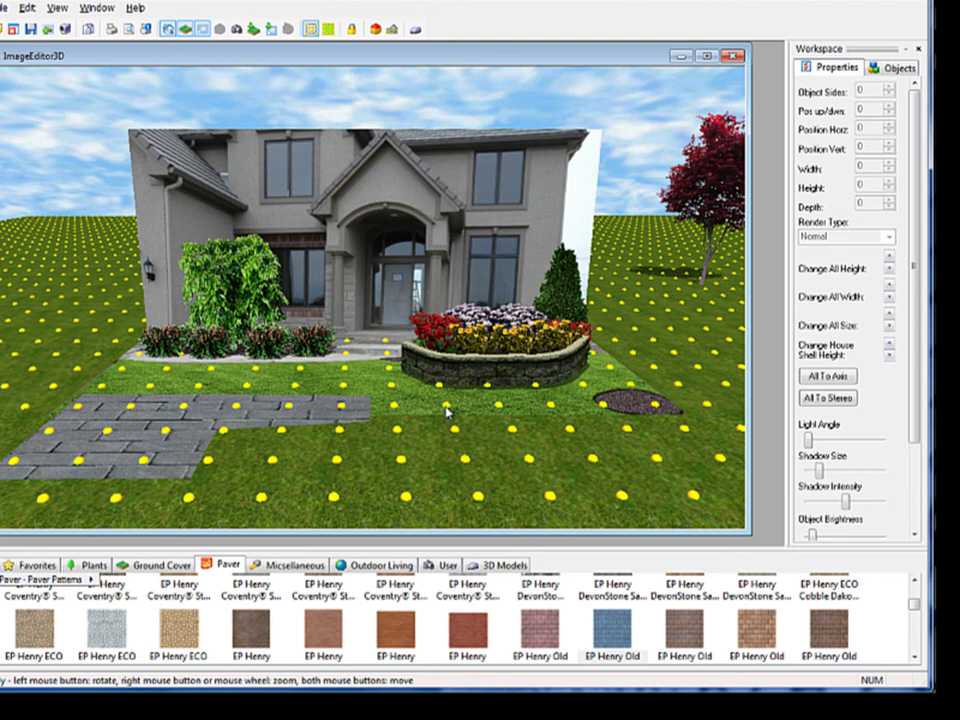
{"action": "left_click_drag", "start_coordinate": [447, 405], "coordinate": [446, 385]}
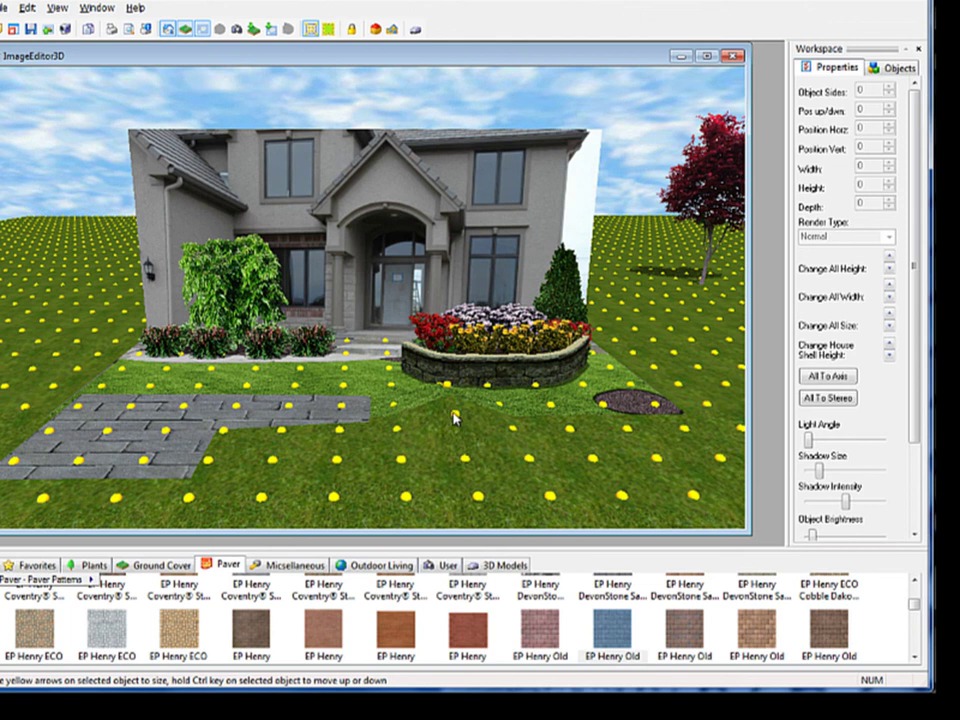
{"action": "left_click_drag", "start_coordinate": [499, 403], "coordinate": [499, 380]}
{"action": "left_click_drag", "start_coordinate": [513, 431], "coordinate": [514, 404]}
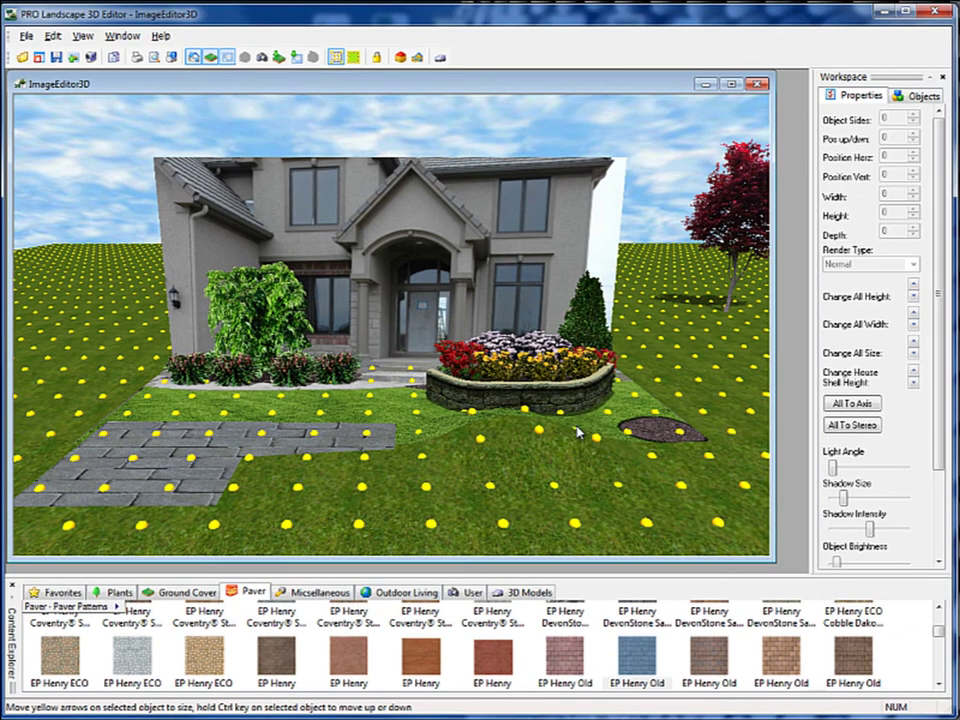
{"action": "left_click_drag", "start_coordinate": [577, 435], "coordinate": [578, 422]}
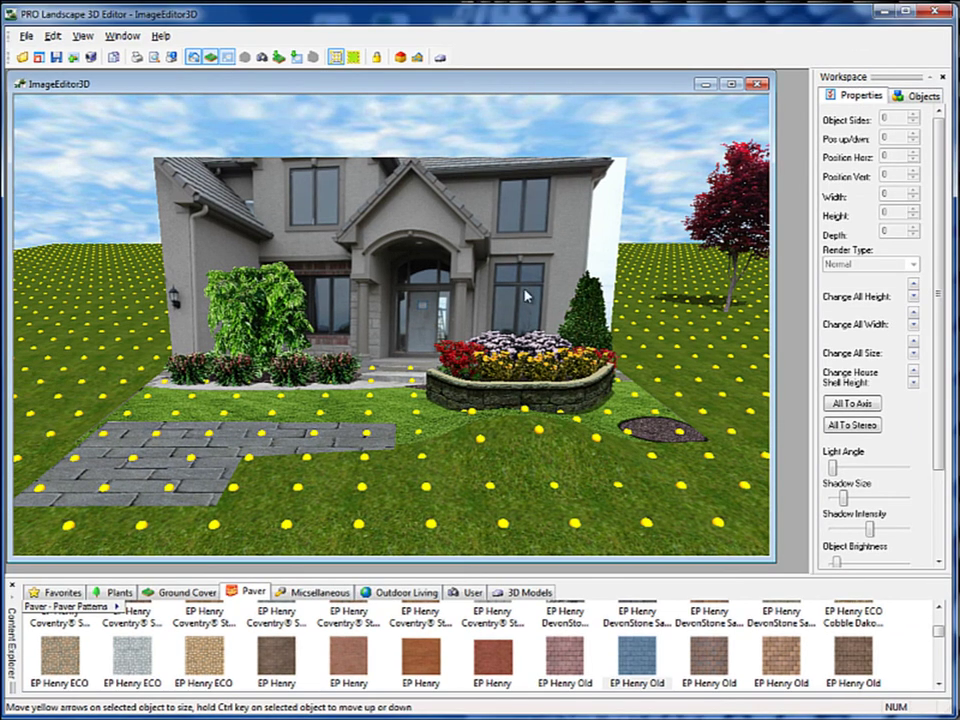
{"action": "left_click", "coordinate": [338, 58]}
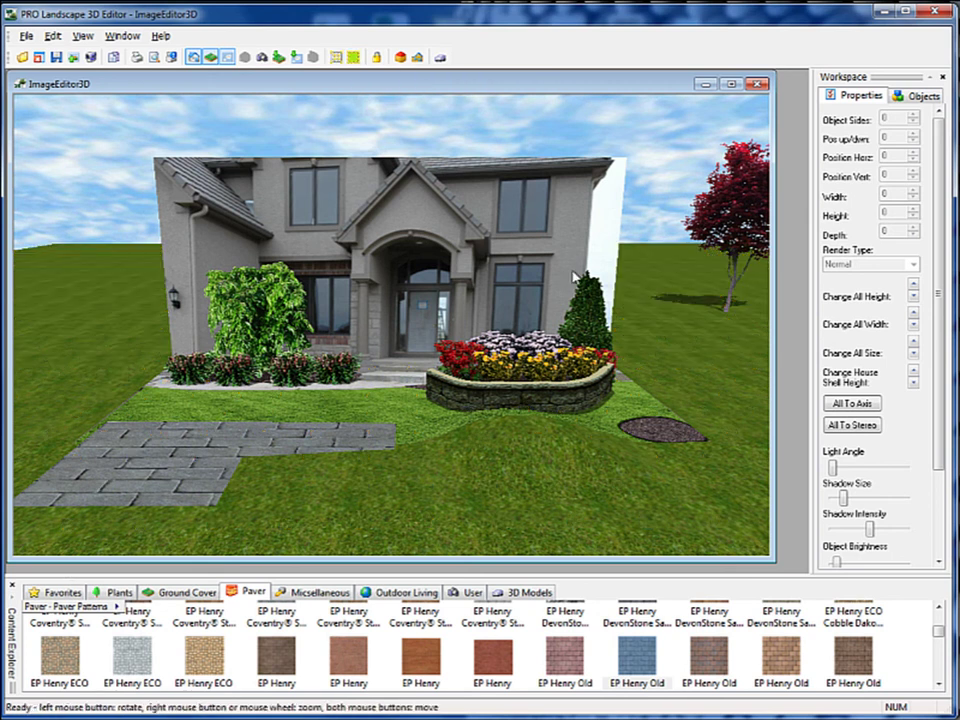
{"action": "left_click_drag", "start_coordinate": [655, 144], "coordinate": [649, 180]}
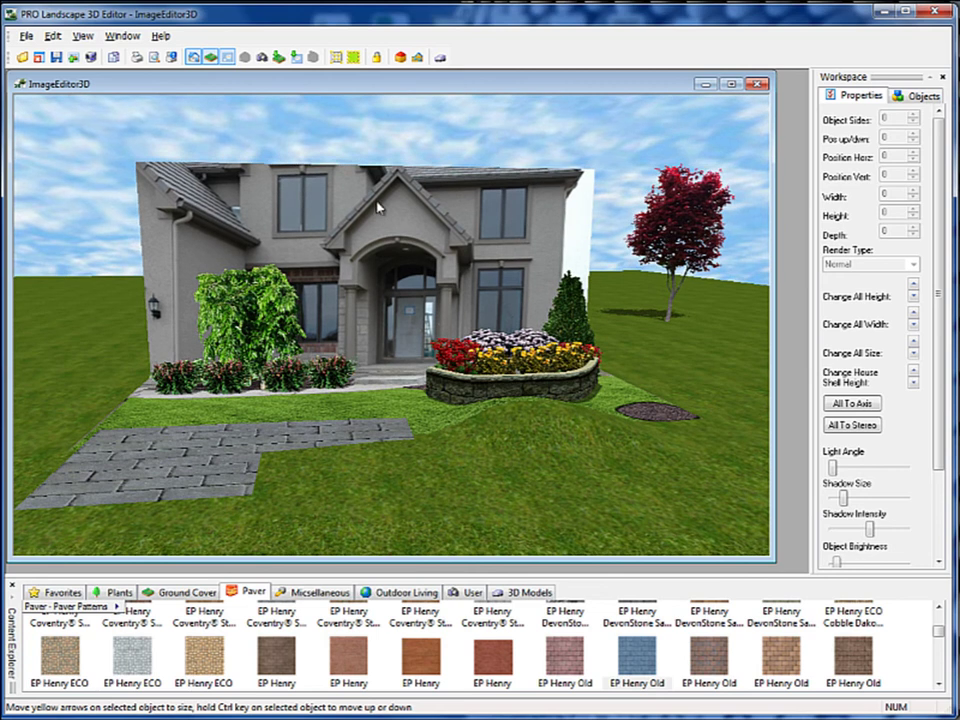
Lower the terrain points along the front edge of the paver walkway slightly and leave the terrain and point editing modes
{"action": "left_click", "coordinate": [336, 58]}
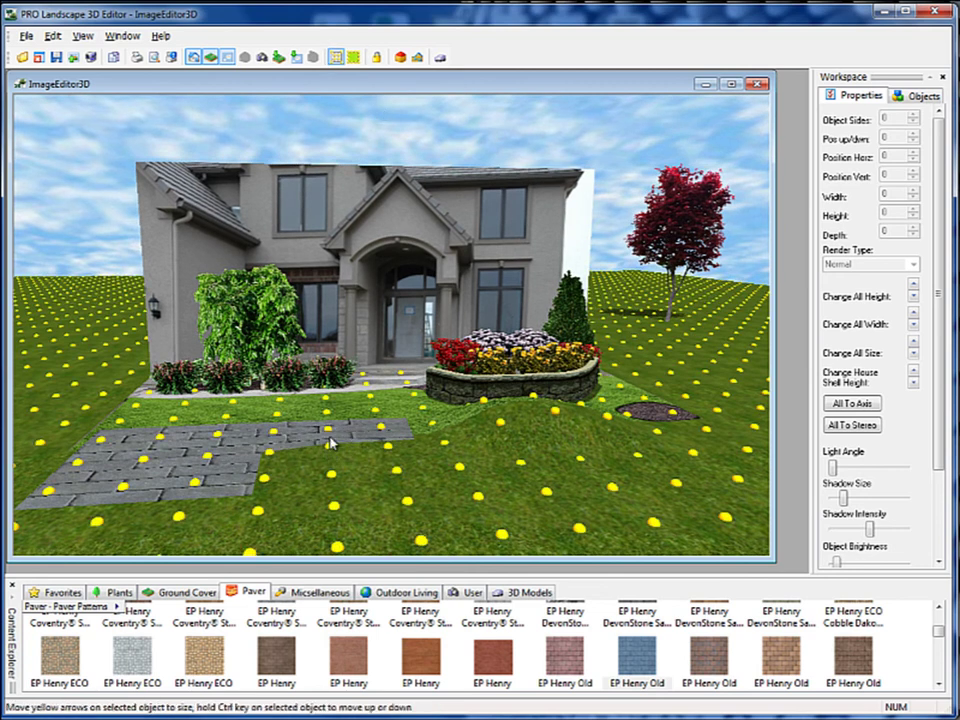
{"action": "mouse_move", "coordinate": [330, 455]}
{"action": "left_mouse_down"}
{"action": "mouse_move", "coordinate": [333, 503]}
{"action": "mouse_move", "coordinate": [332, 456]}
{"action": "left_mouse_up"}
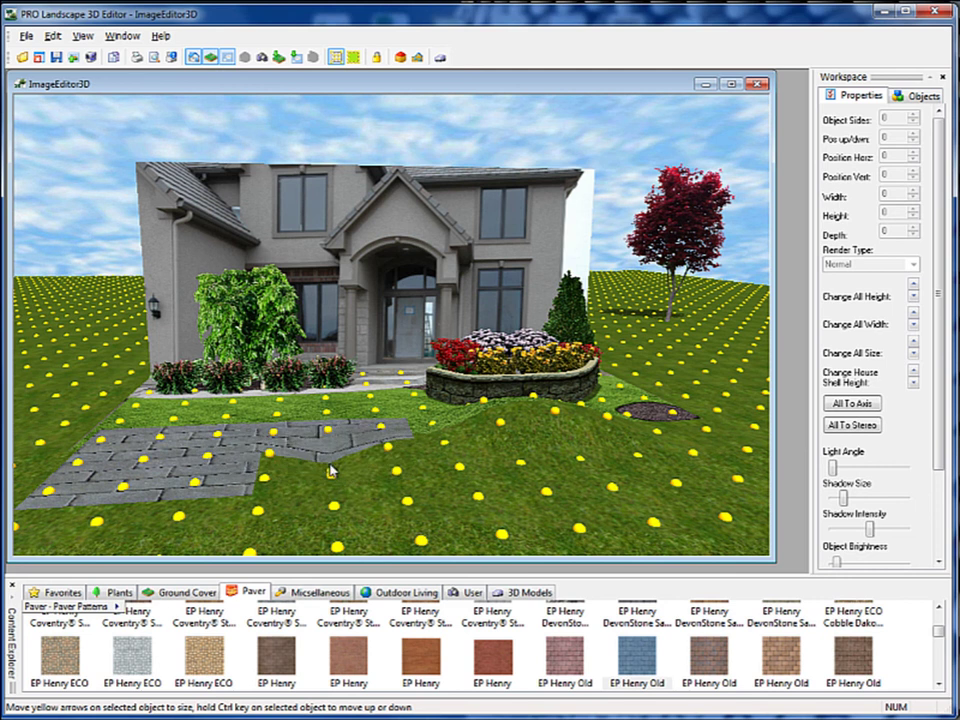
{"action": "mouse_move", "coordinate": [272, 457]}
{"action": "left_mouse_down"}
{"action": "mouse_move", "coordinate": [268, 445]}
{"action": "mouse_move", "coordinate": [268, 458]}
{"action": "left_mouse_up"}
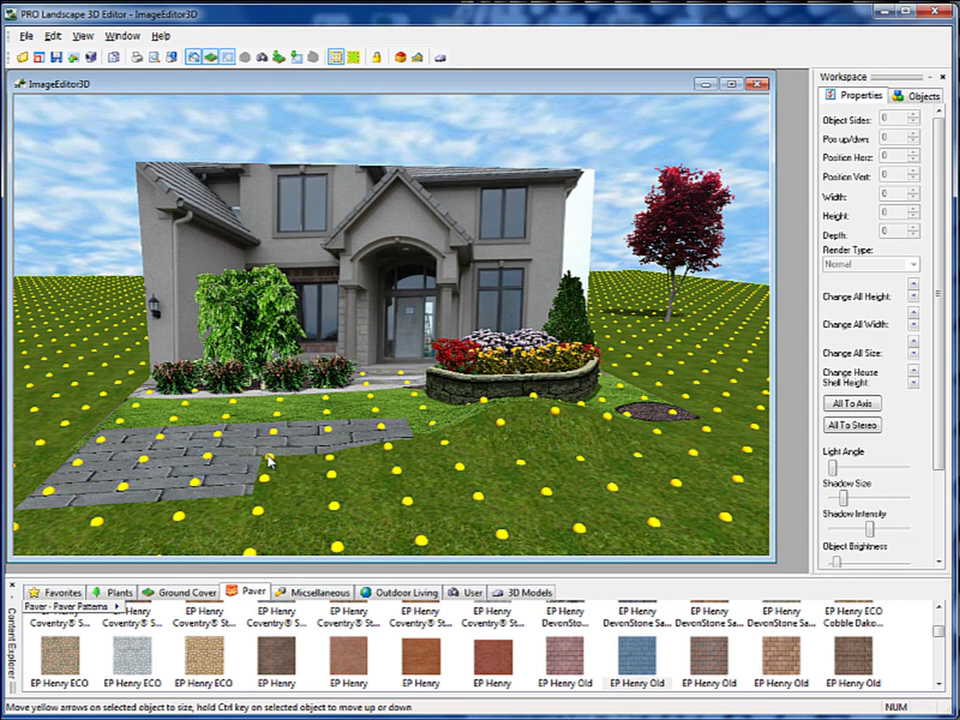
{"action": "left_click", "coordinate": [352, 60]}
{"action": "left_click", "coordinate": [335, 60]}
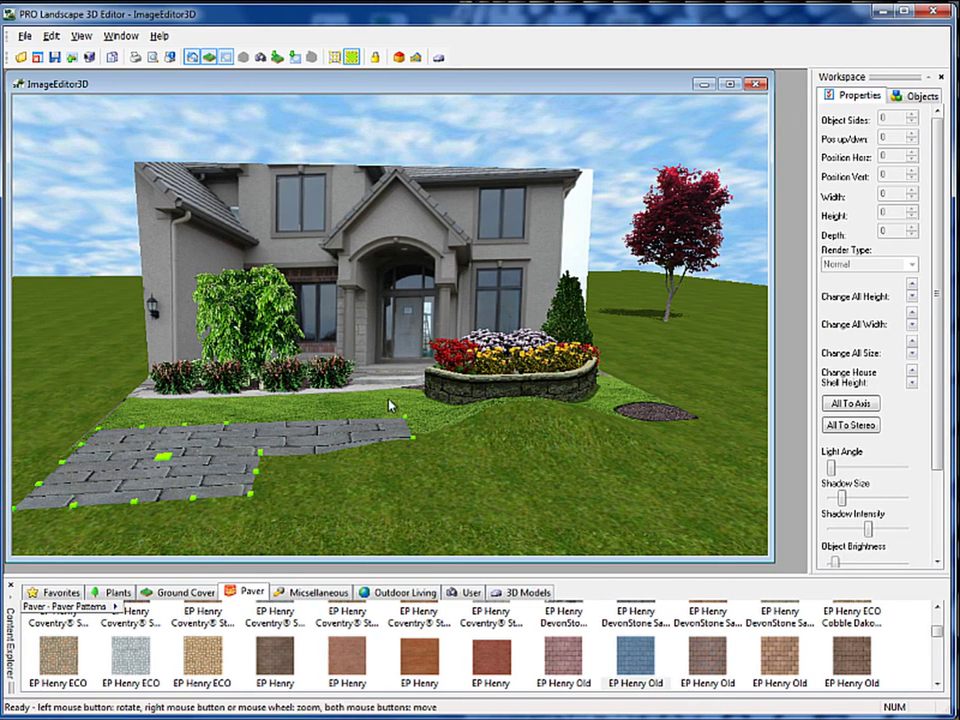
{"action": "left_click", "coordinate": [236, 312]}
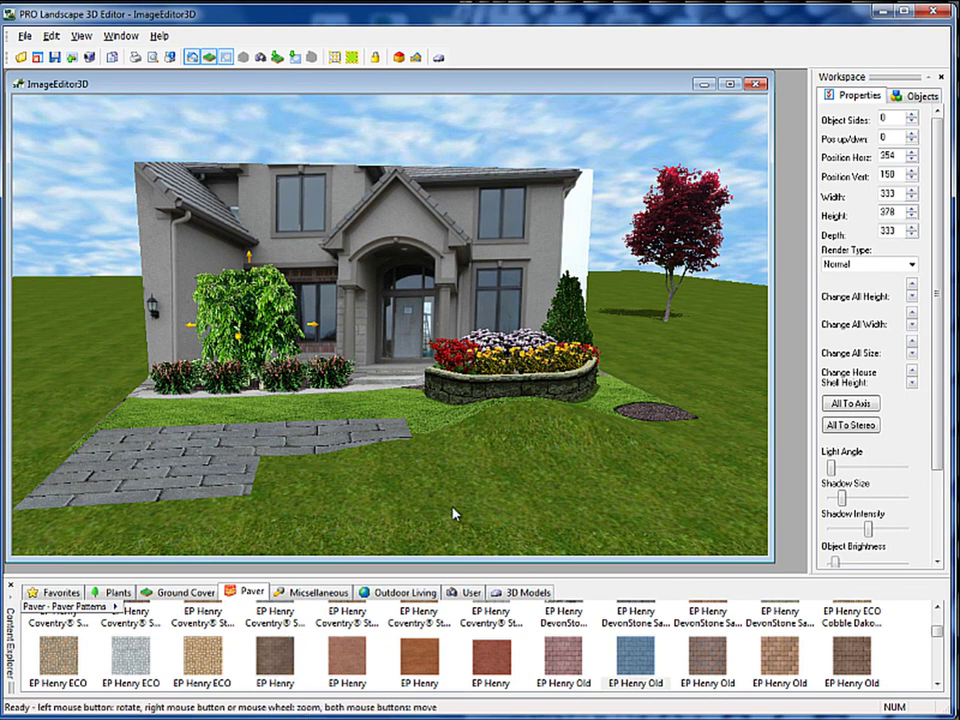
{"action": "left_click", "coordinate": [678, 215]}
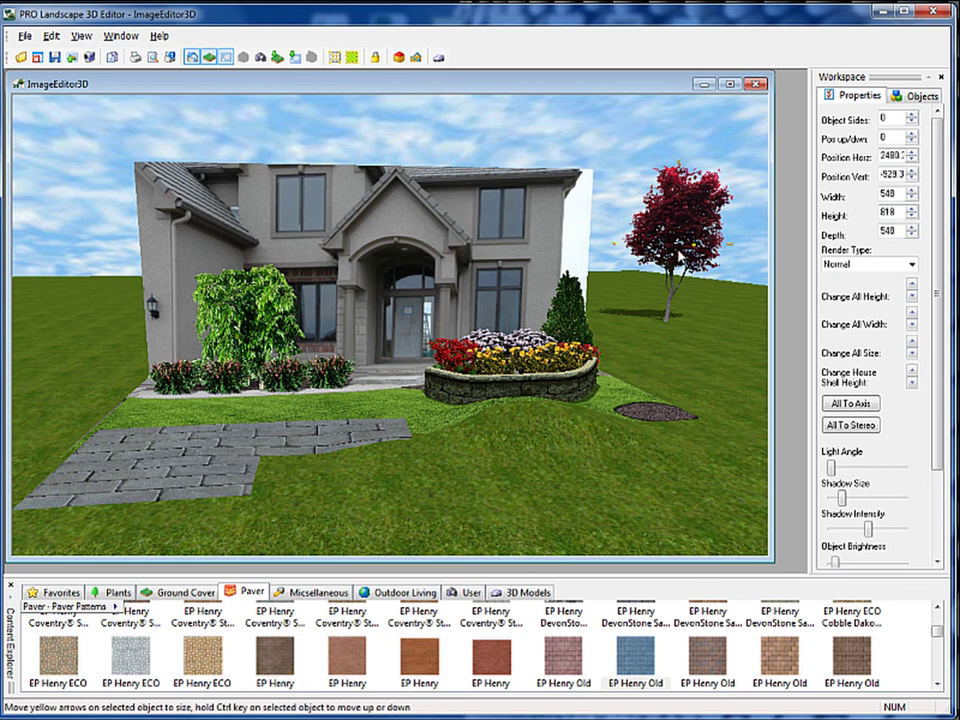